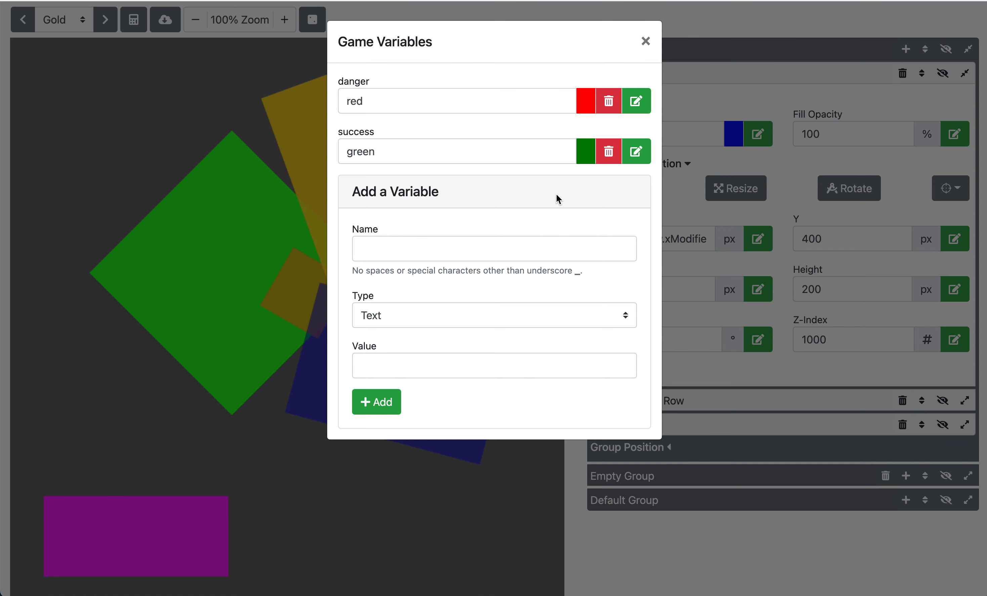
Step: Set the Blue layer's fill color to red
click(646, 41)
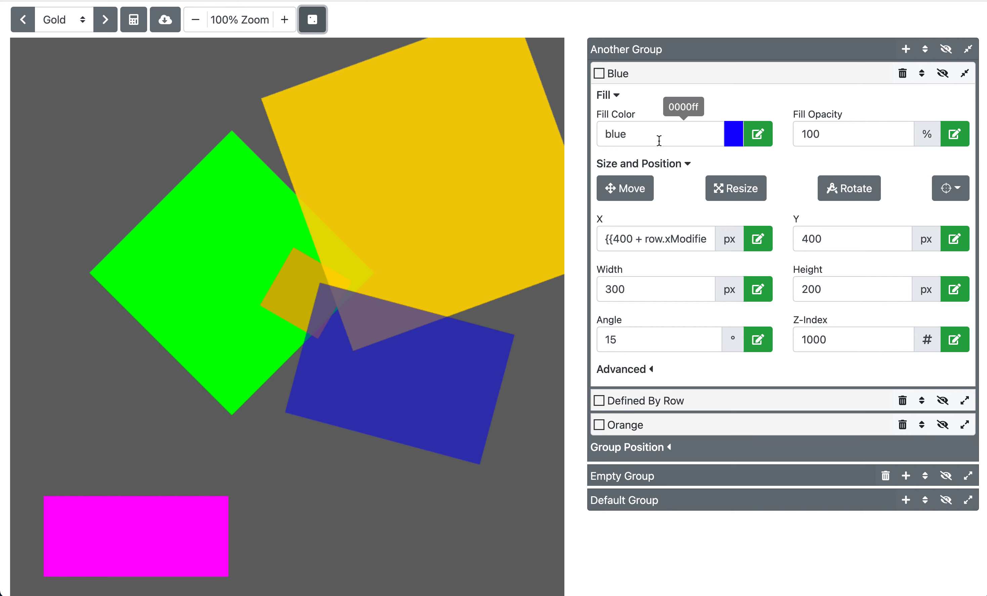
click(759, 133)
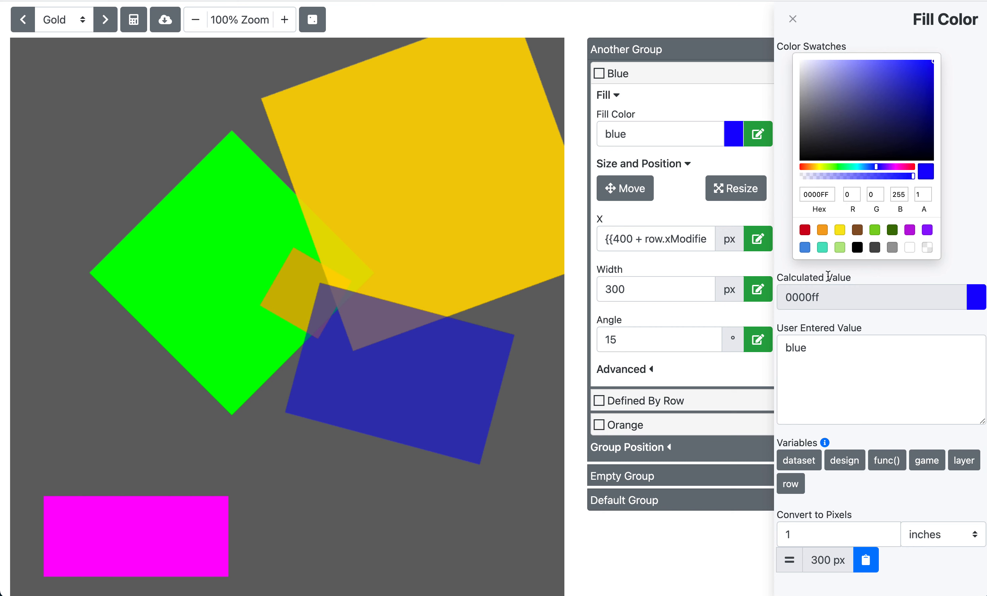
click(794, 21)
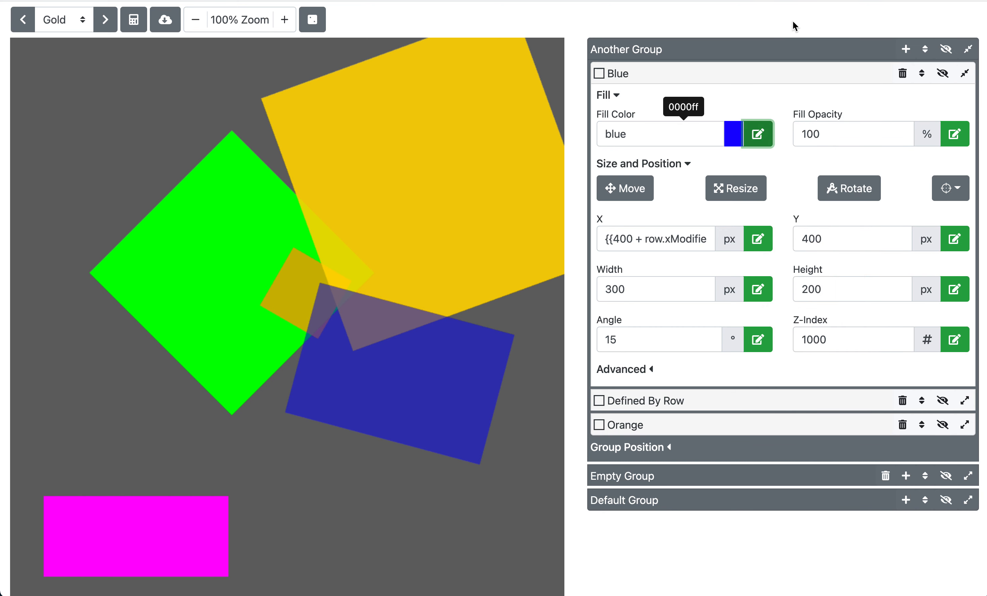
double_click(671, 134)
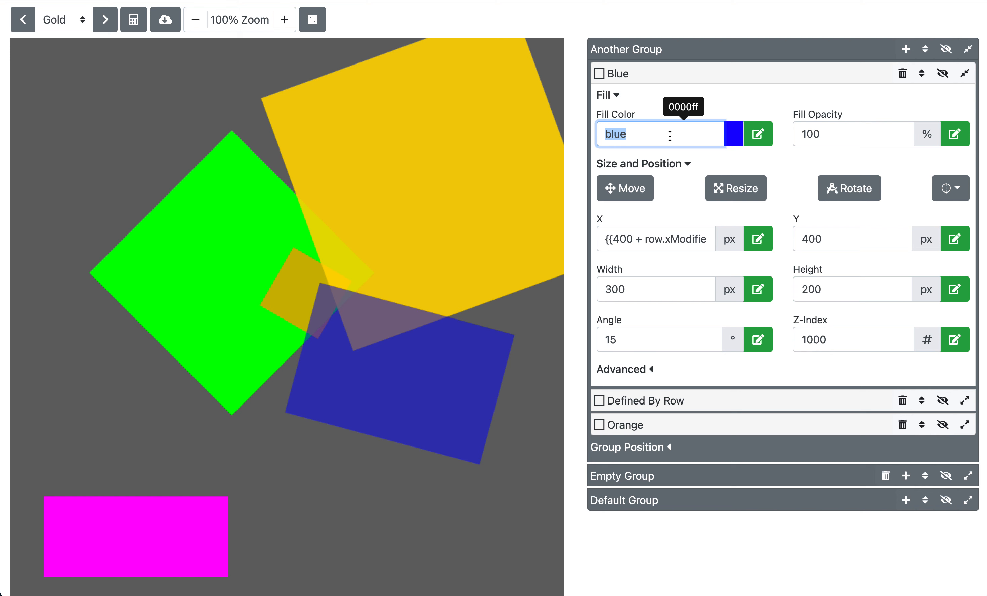
text(red)
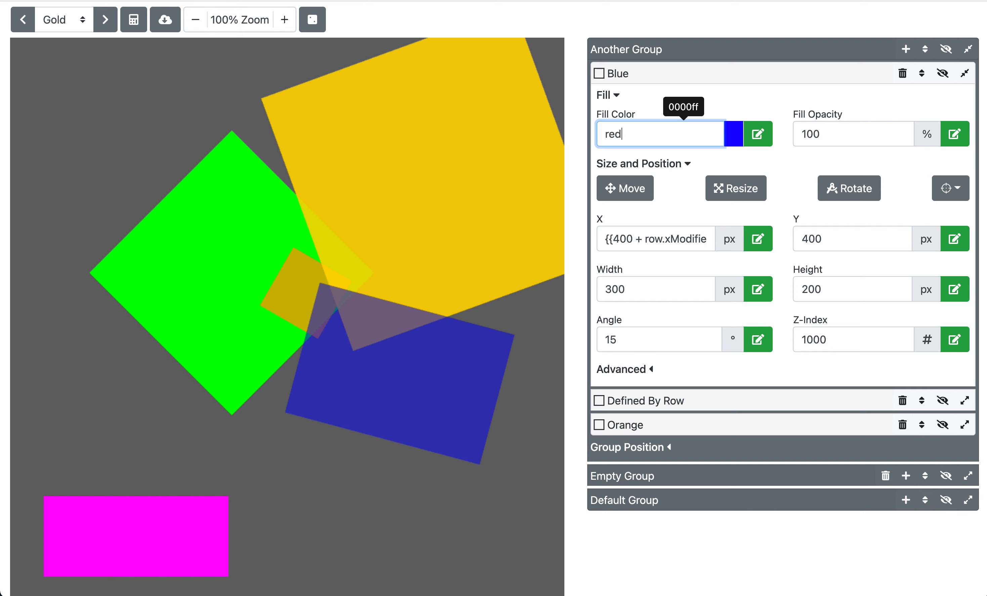
click(653, 117)
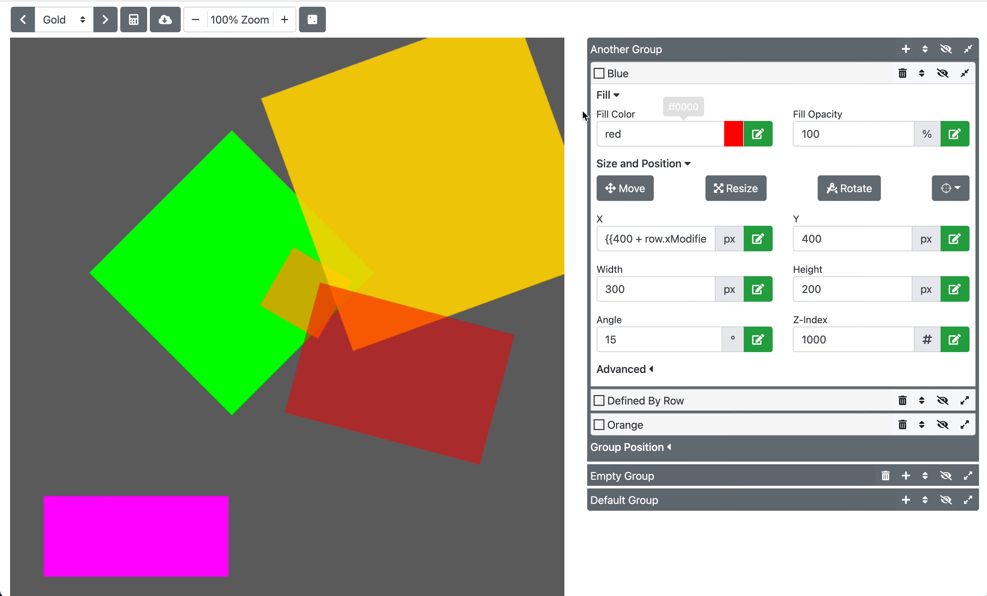
Step: Change the danger game variable's value to blue
click(312, 19)
double_click(385, 107)
text(blue)
click(392, 82)
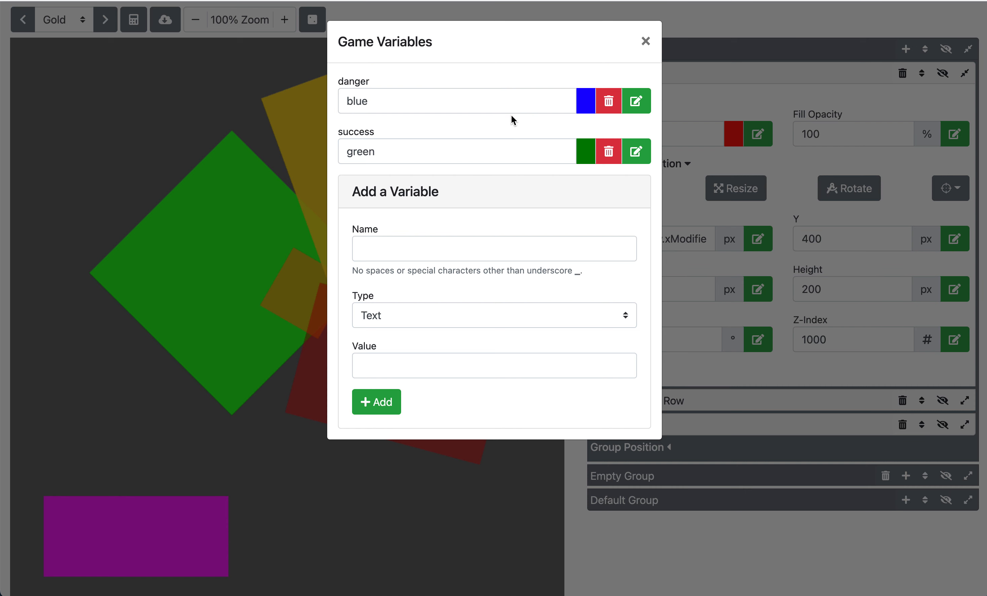
Step: Change the danger game variable's value to zzzz
click(646, 109)
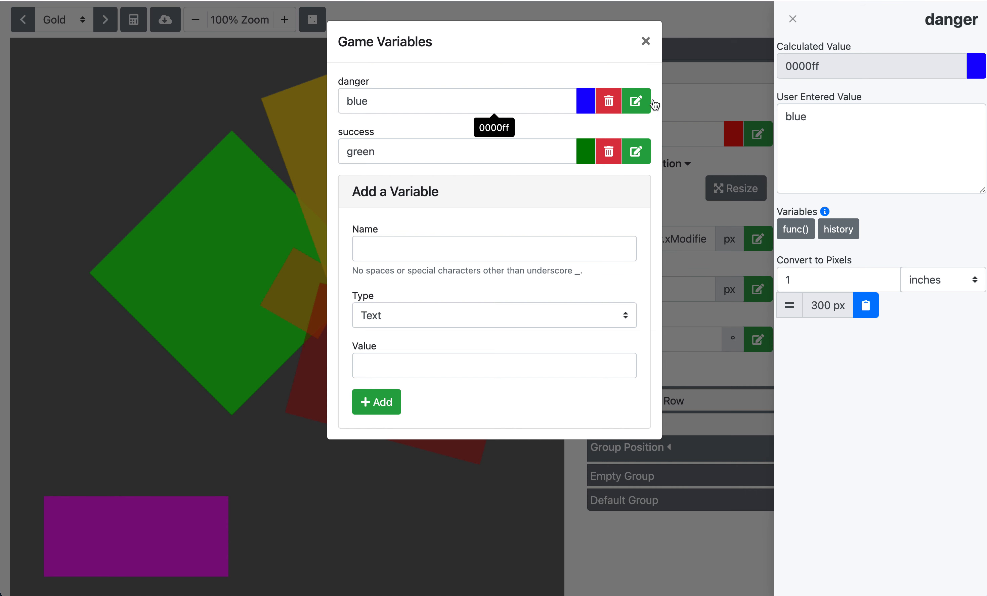
click(796, 20)
double_click(450, 111)
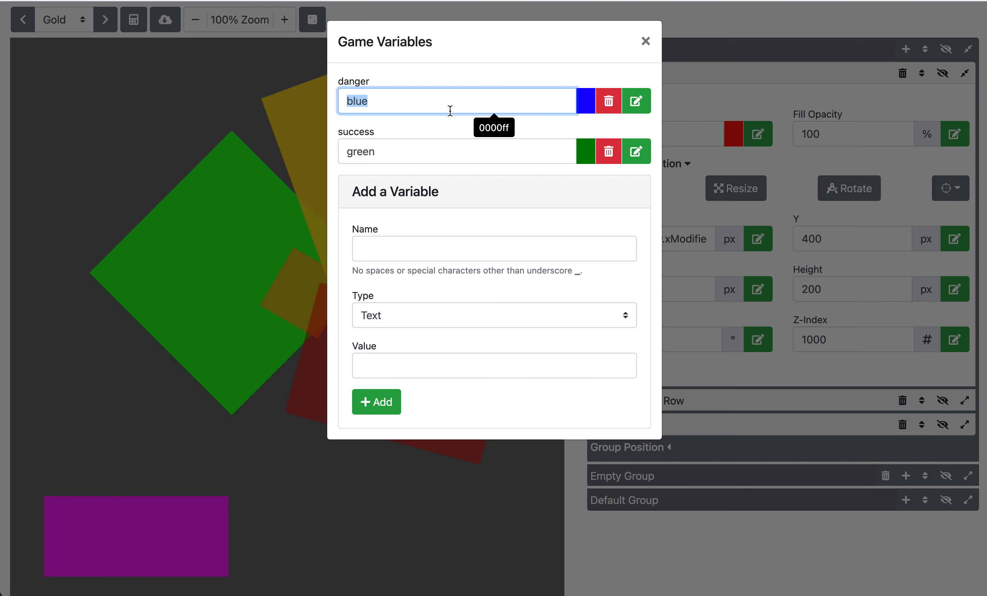
text(zzzz)
click(484, 86)
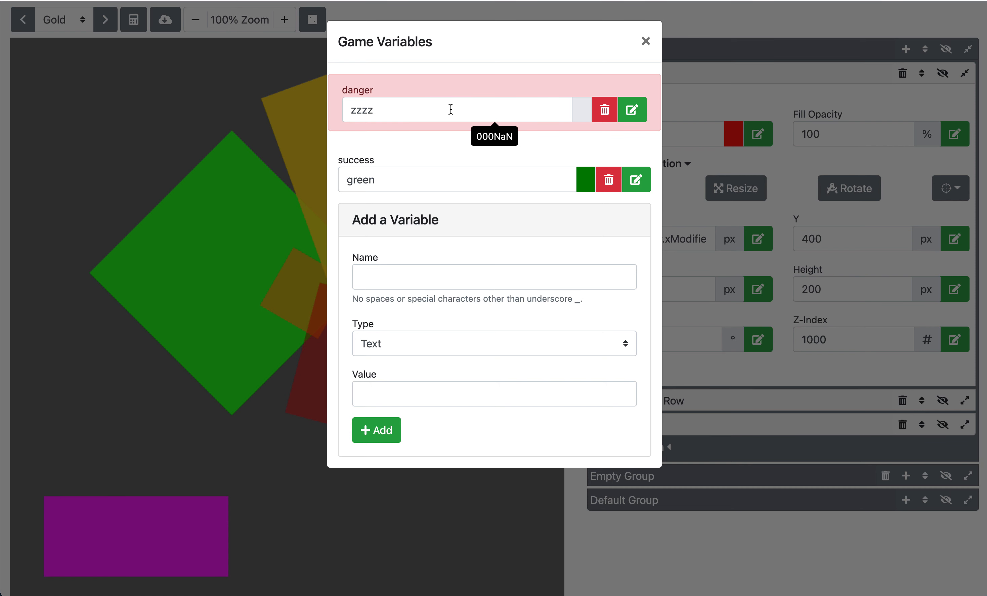
Step: Examine the danger variable's editor and its list of available functions, then close the game variables
click(638, 116)
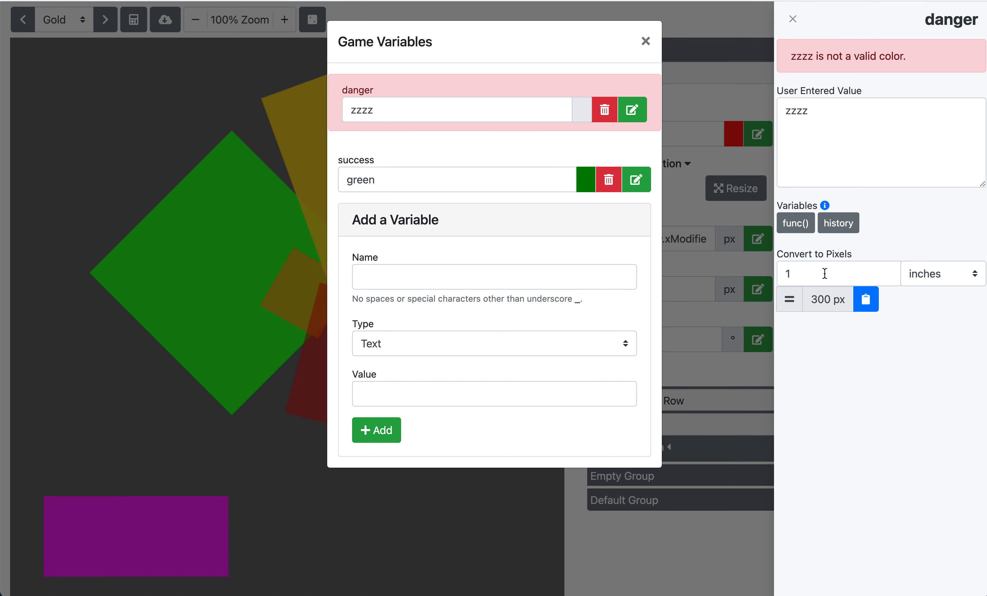
click(807, 228)
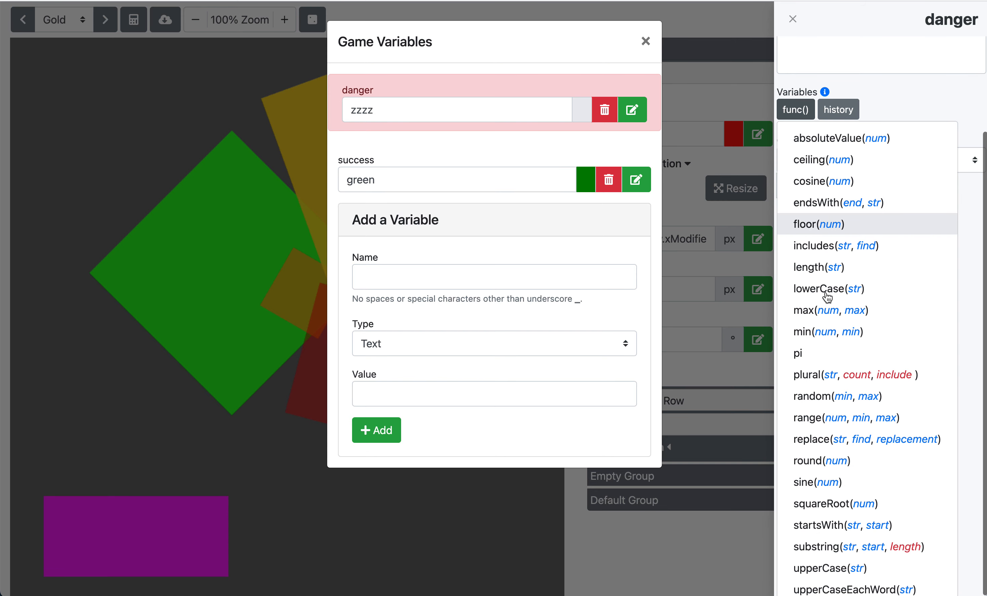
click(893, 112)
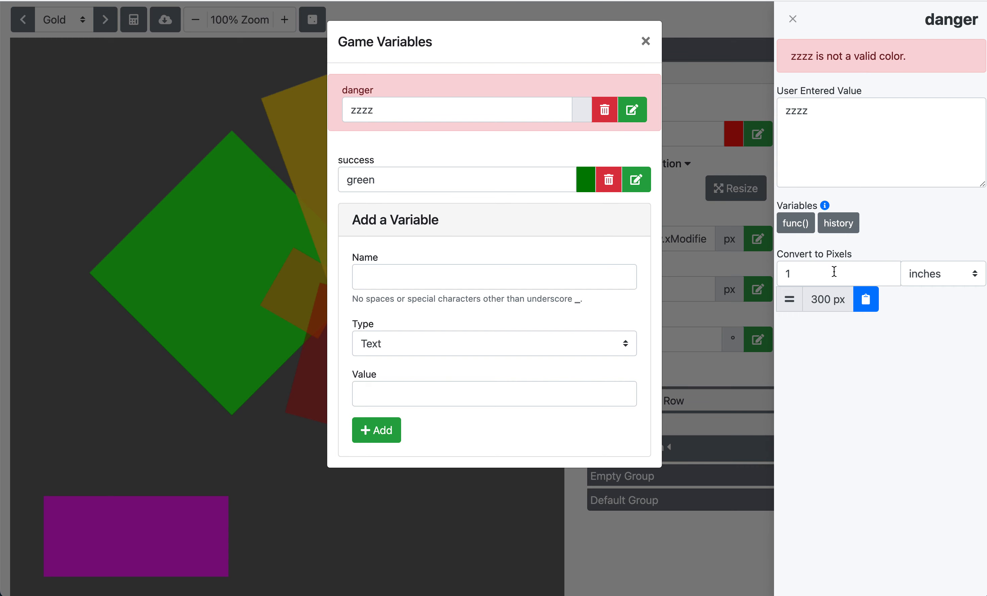
click(646, 41)
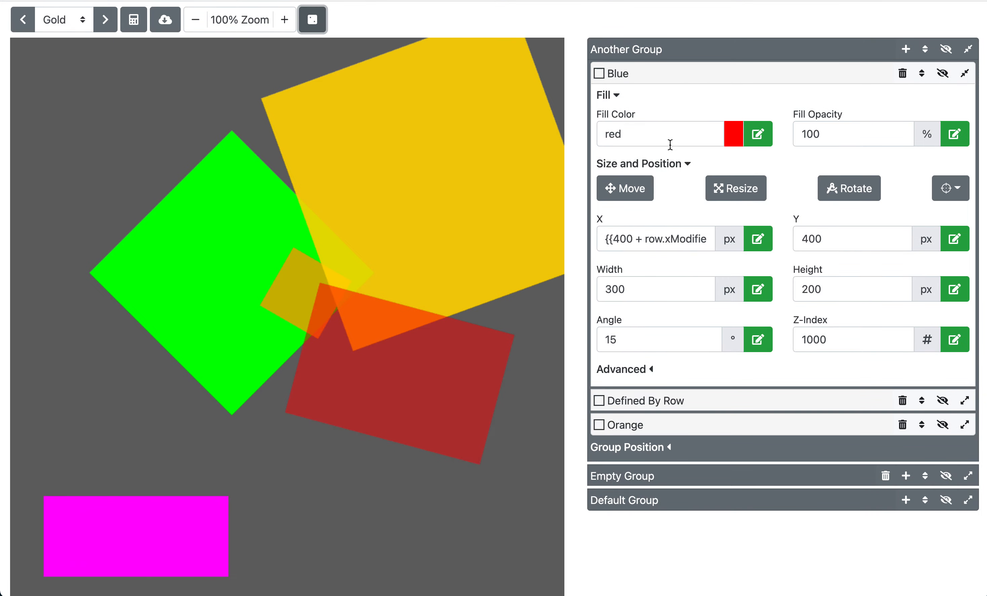
Step: Enter {{ as the Blue layer's width value in its editor
click(767, 139)
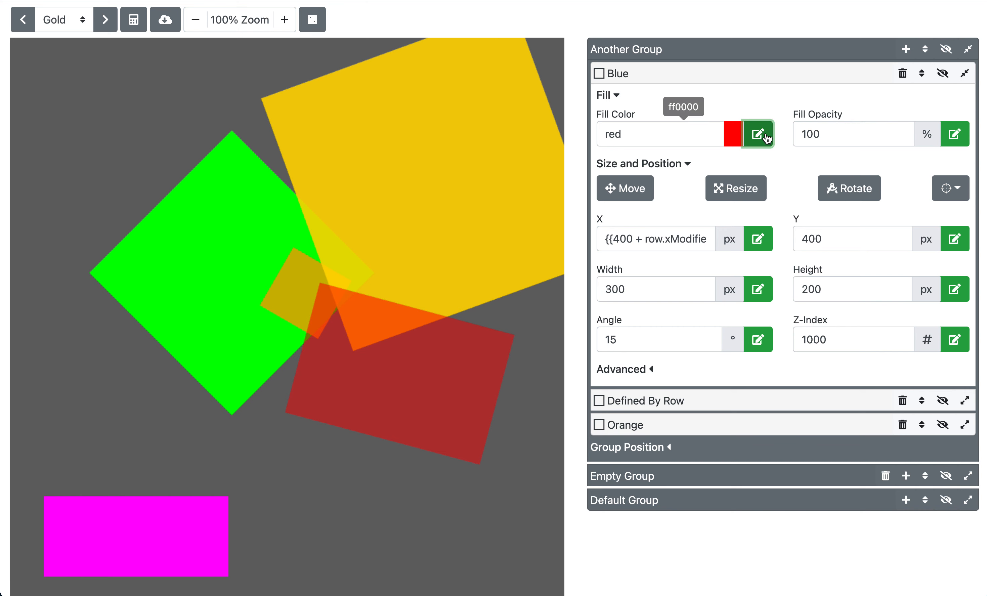
click(764, 140)
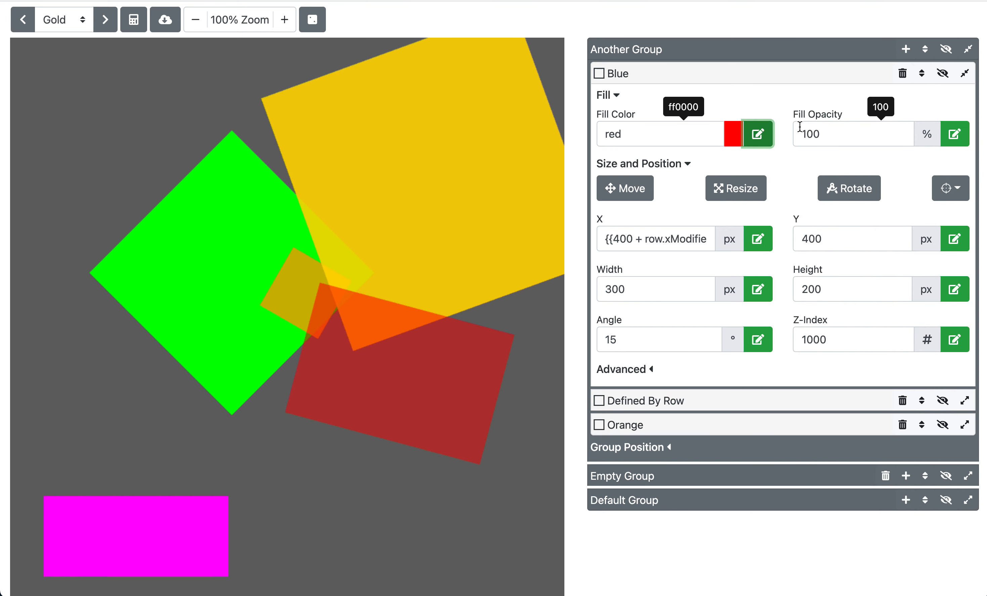
click(645, 133)
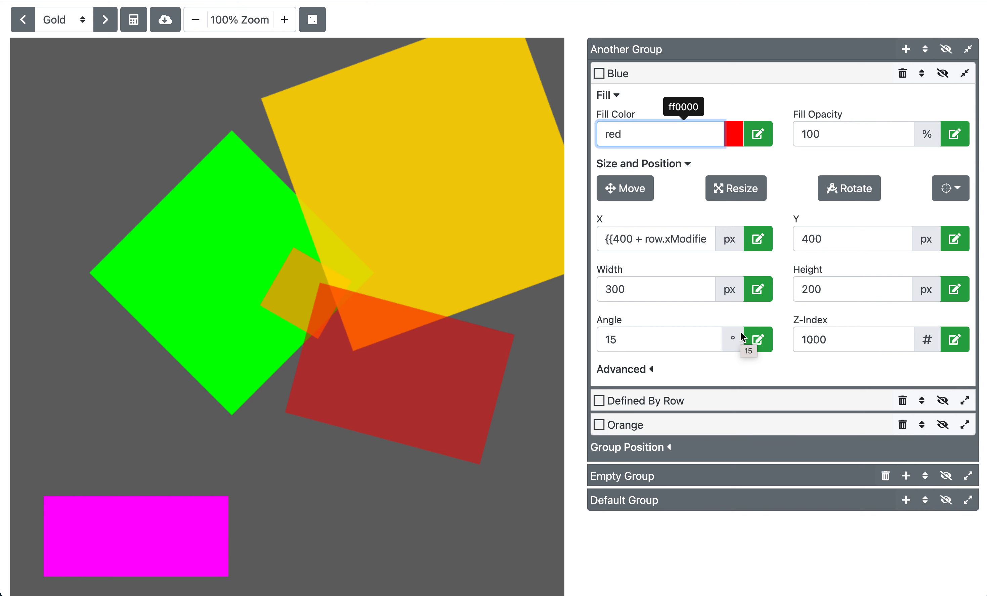
click(762, 301)
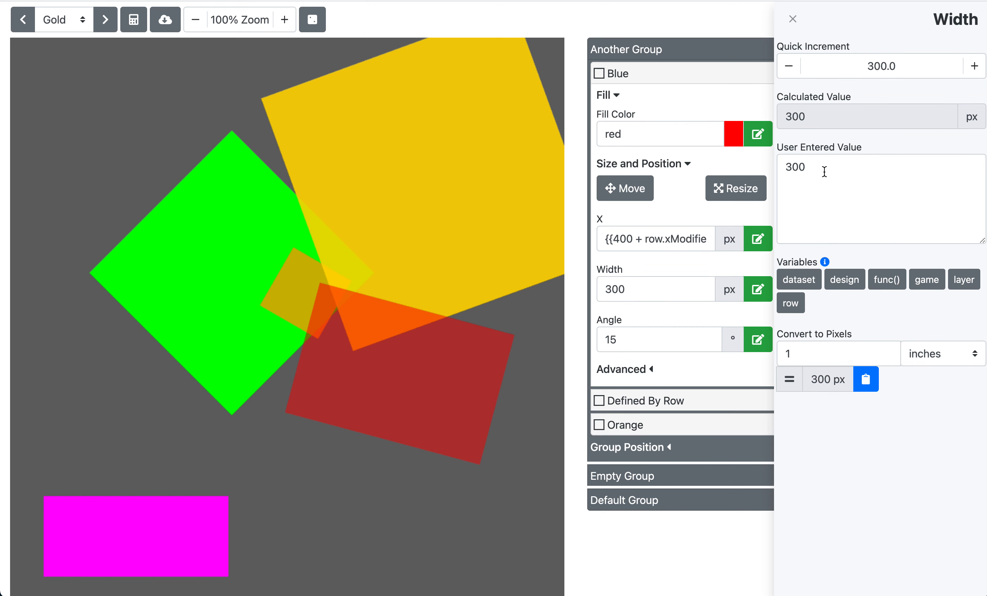
double_click(823, 172)
text({{)
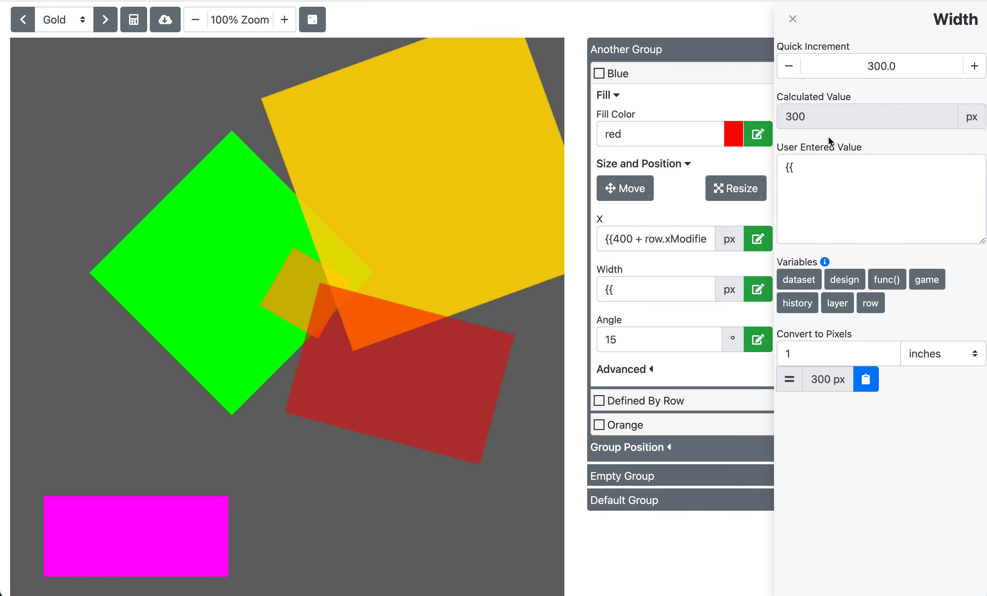
click(792, 19)
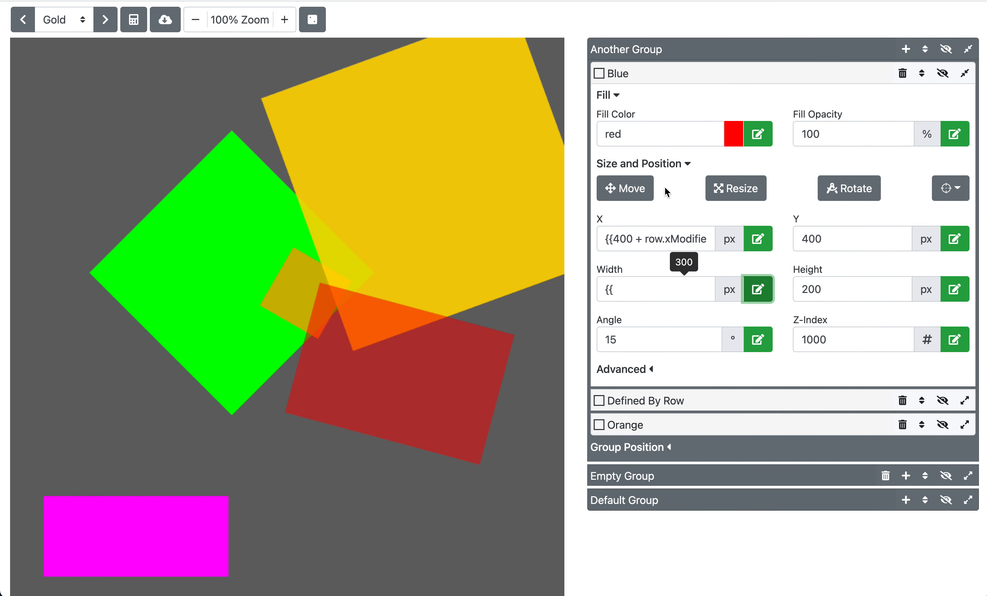
Step: Set the danger game variable's value to {{
click(313, 19)
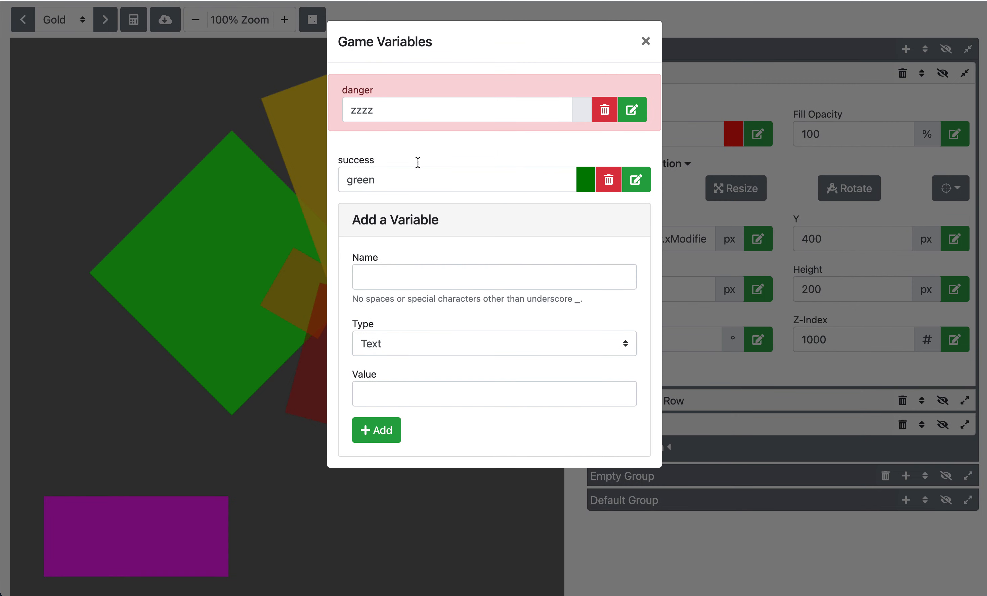
double_click(434, 106)
text({{)
click(446, 78)
Step: Complete the danger variable's value as {{0}} in its editor and close the game variables
click(634, 114)
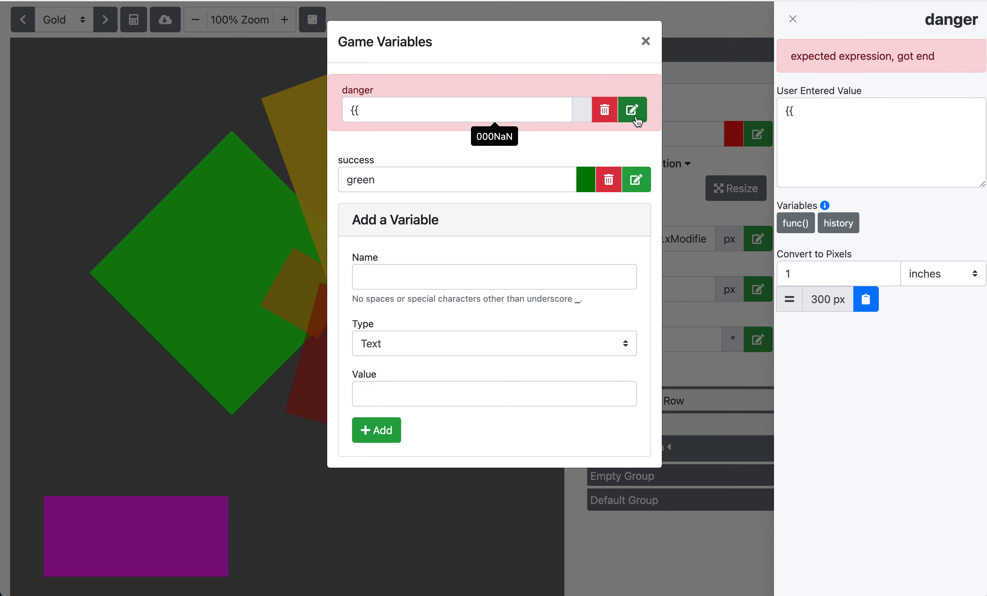
click(807, 109)
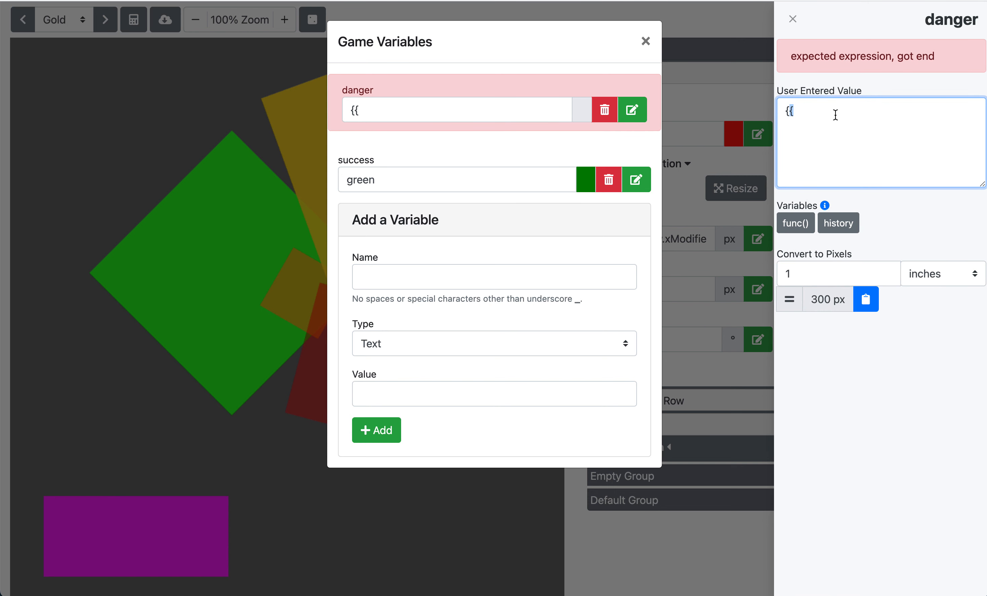
text(}})
click(843, 92)
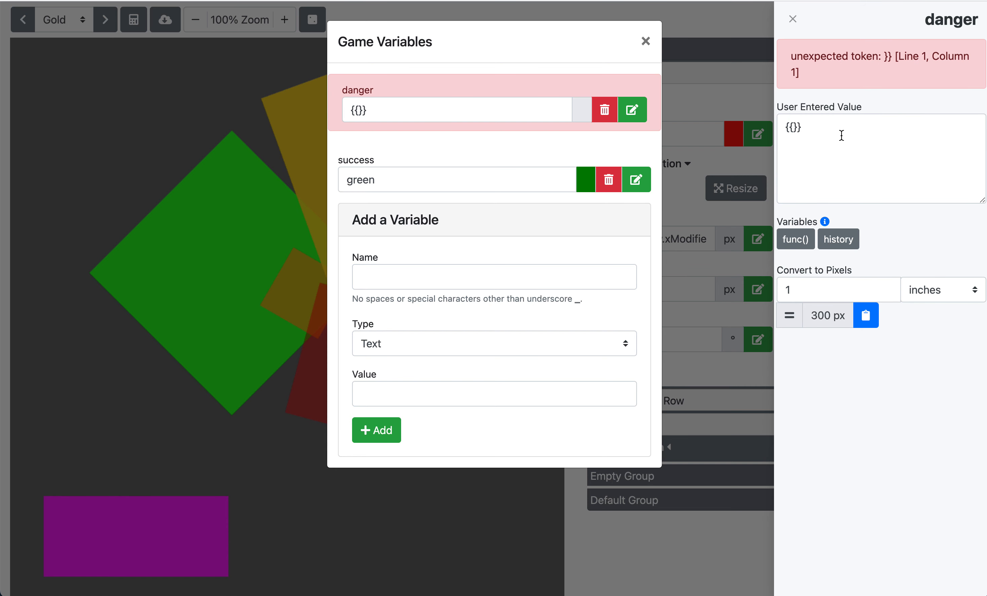
click(796, 128)
text(0)
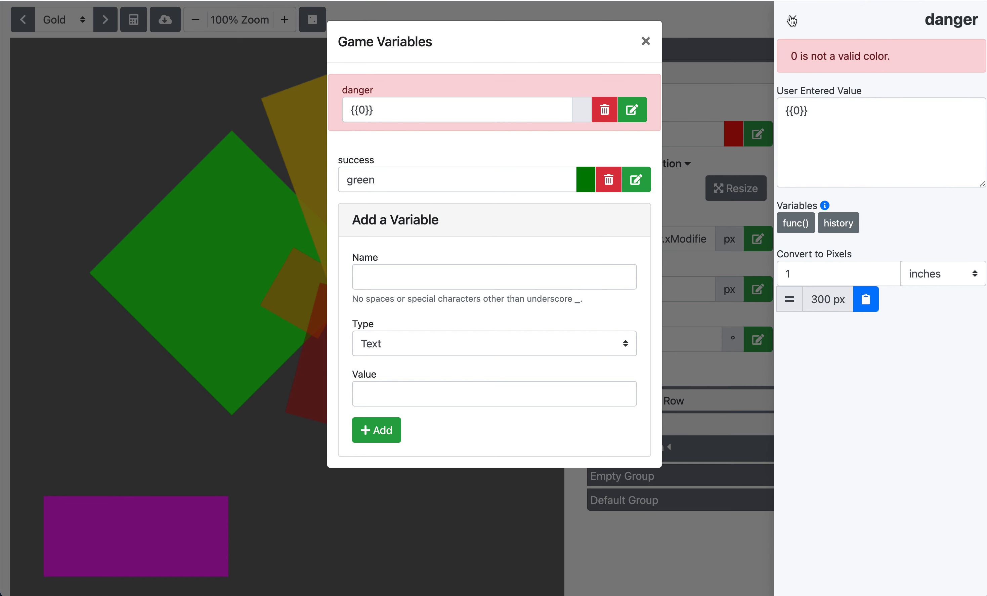
click(797, 26)
click(647, 41)
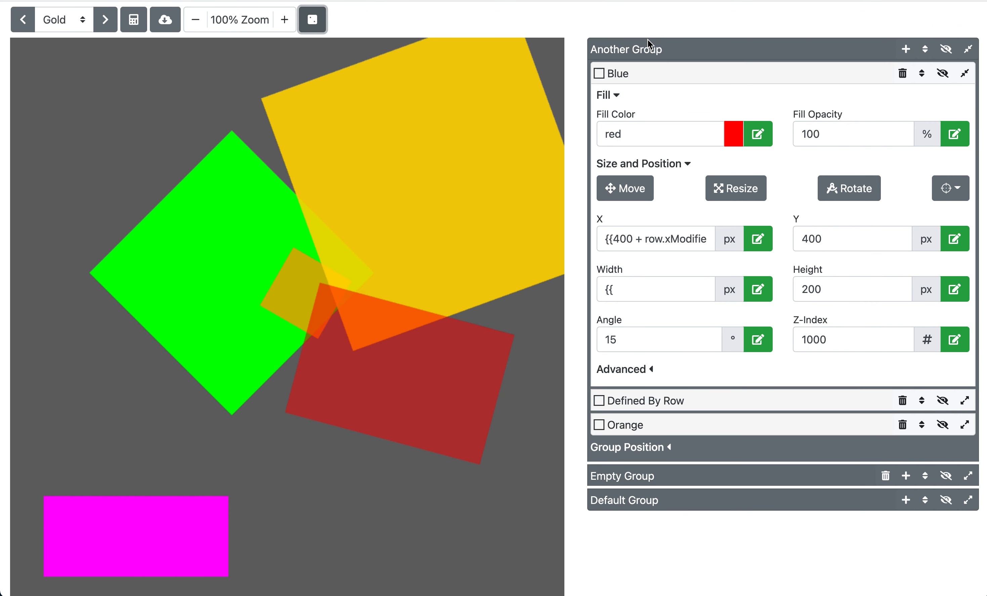
Step: Inspect Another Group's group position X, Y and angle settings, then expand the Empty Group panel
click(662, 447)
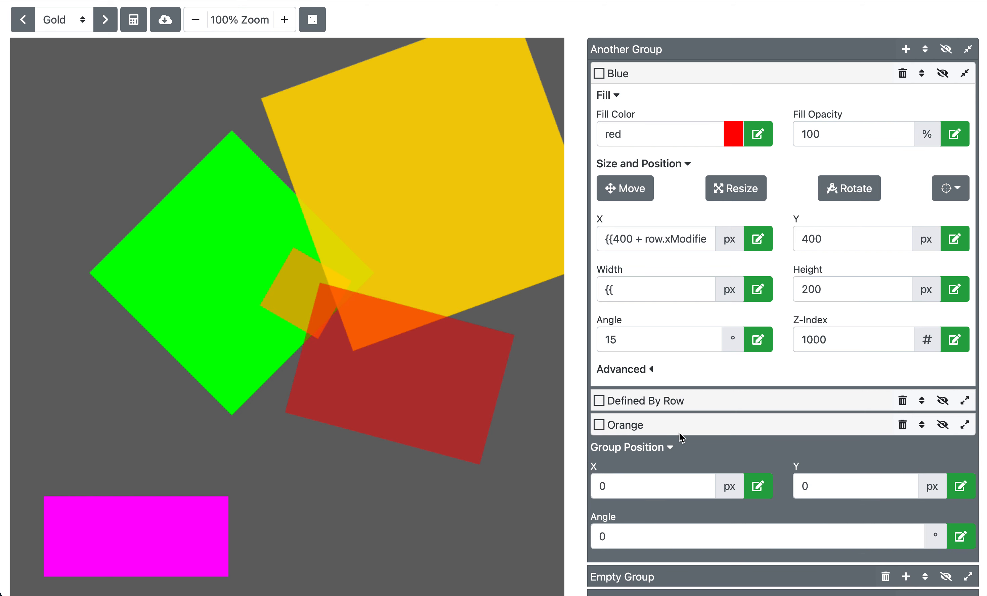
scroll(679, 432, down, 3)
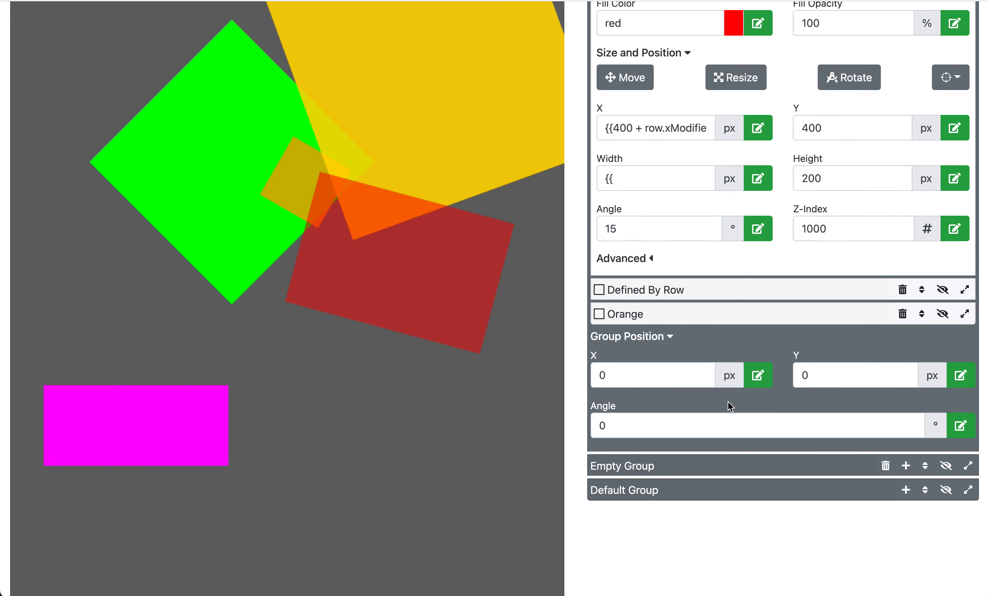
click(757, 378)
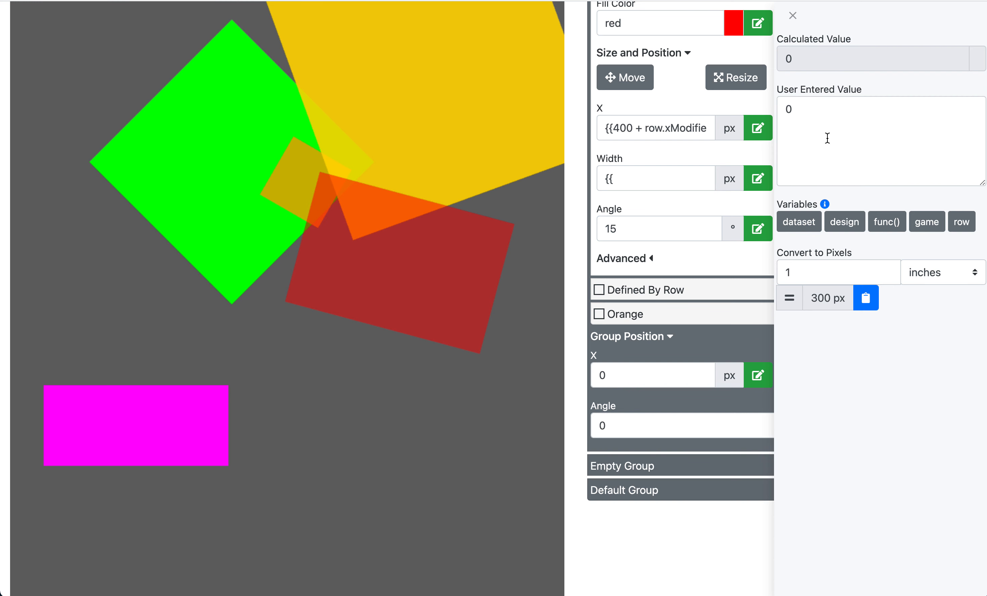
click(792, 15)
click(825, 374)
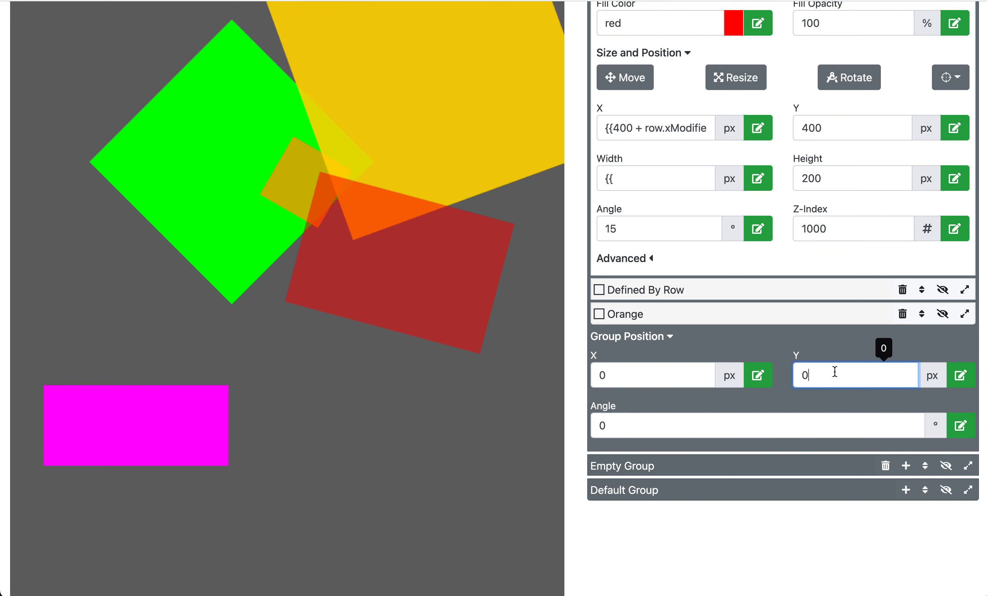
scroll(826, 376, up, 3)
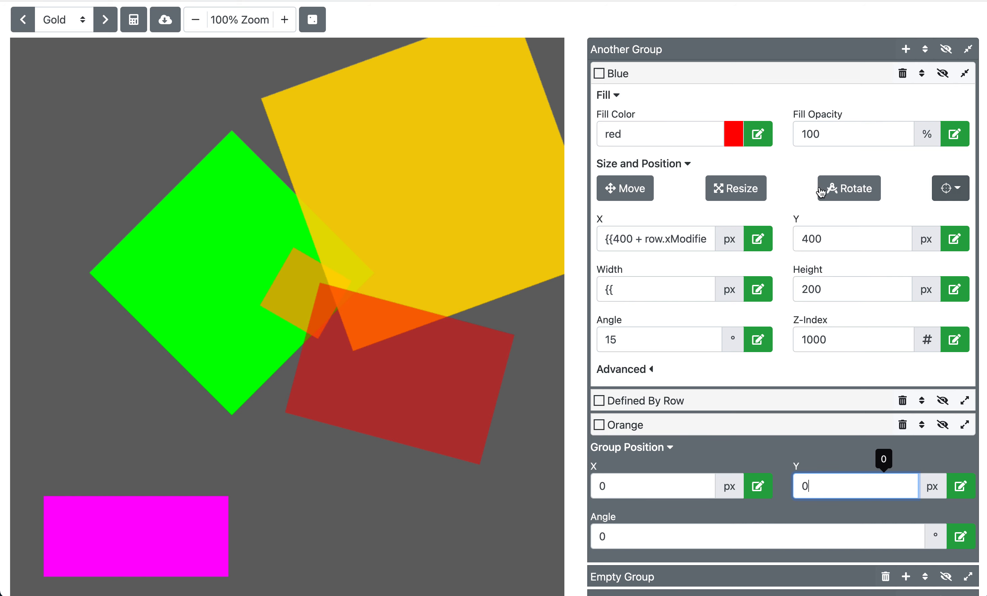
scroll(759, 350, down, 5)
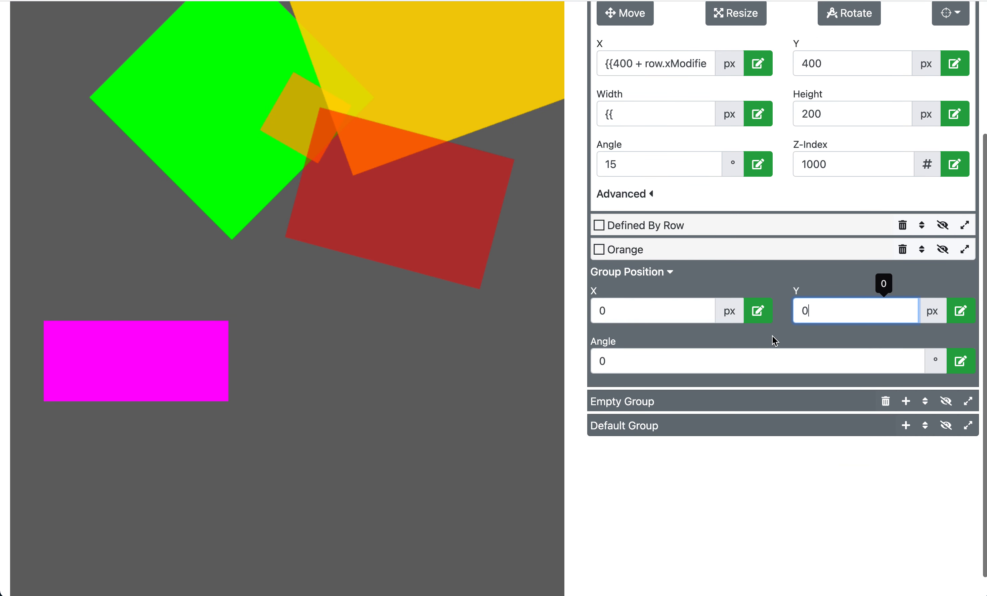
scroll(773, 337, up, 3)
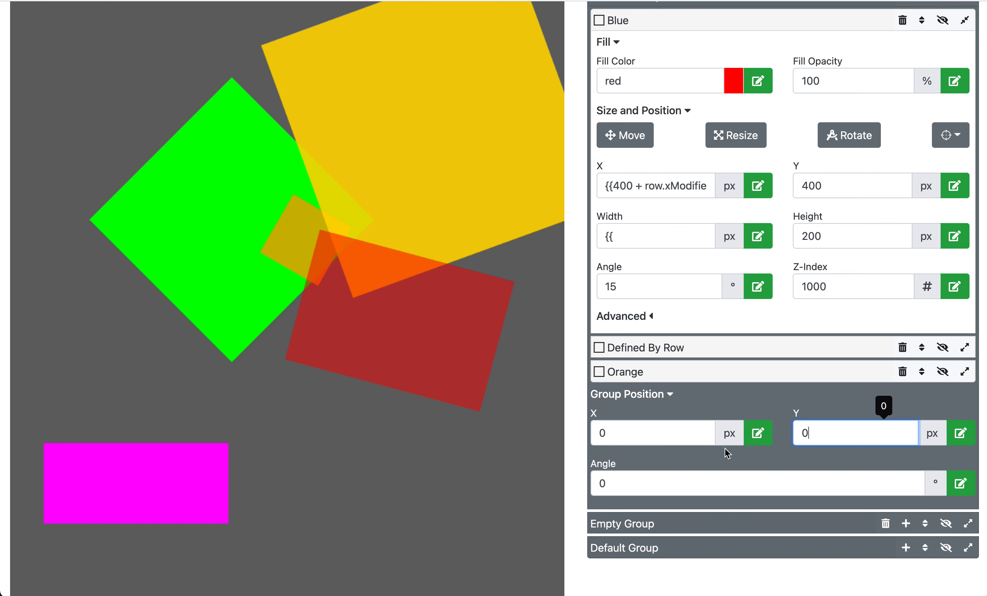
click(658, 399)
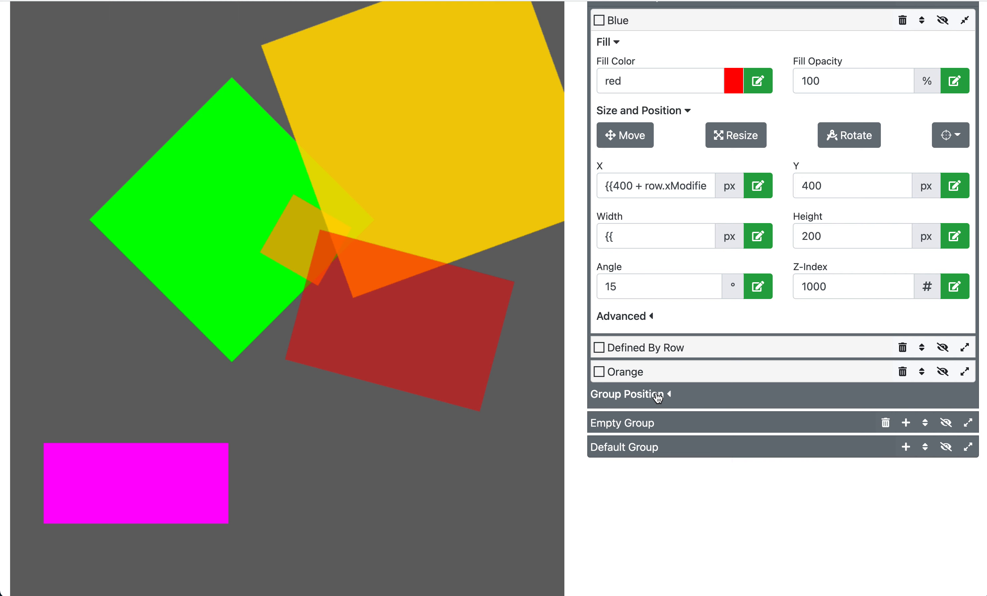
click(969, 423)
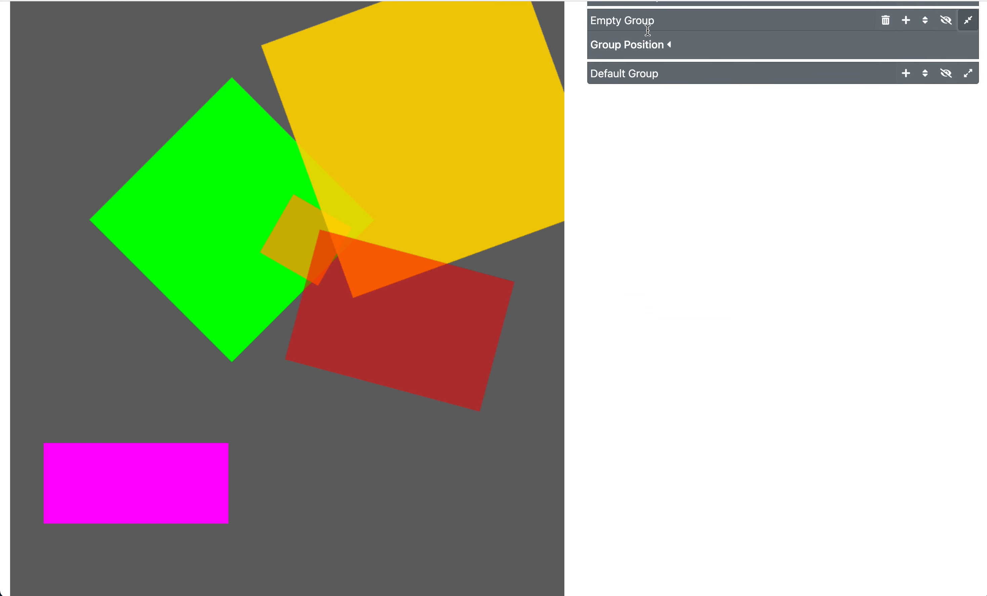
Step: Rename the Empty Group to fafdasdfd
scroll(647, 22, up, 2)
click(628, 76)
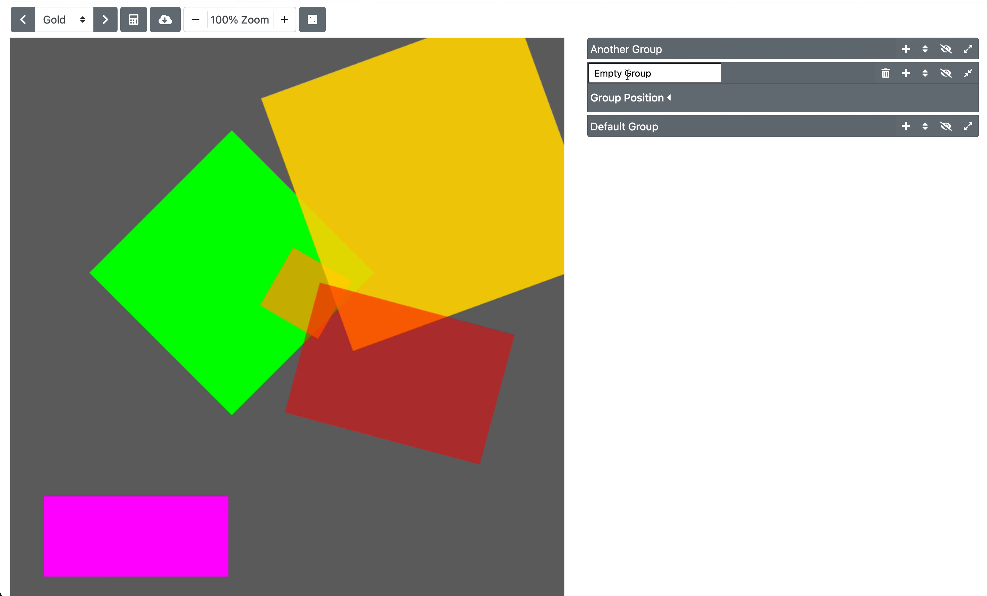
triple_click(644, 74)
text(fafdas)
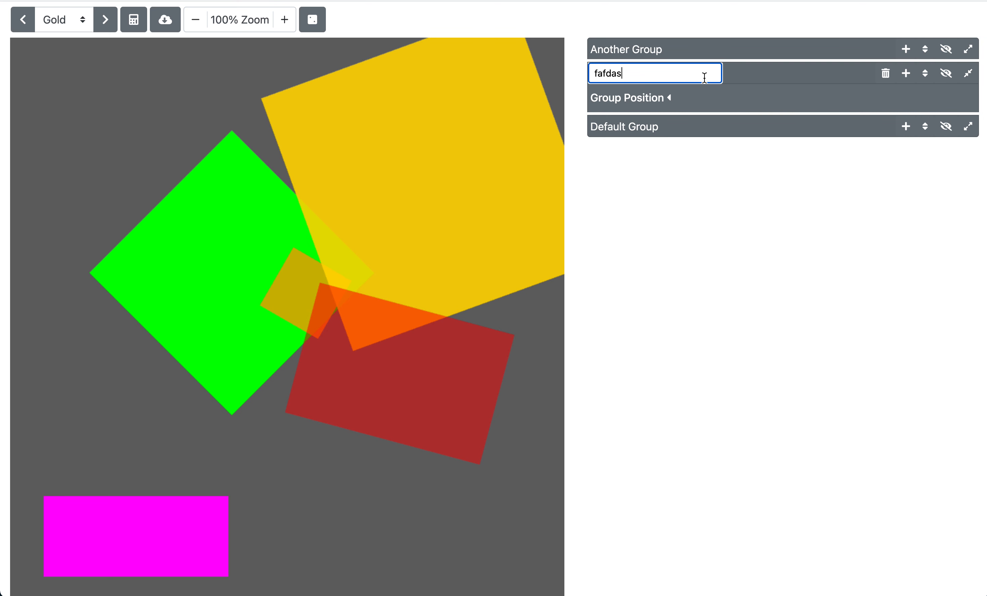
text(dfd)
key(Return)
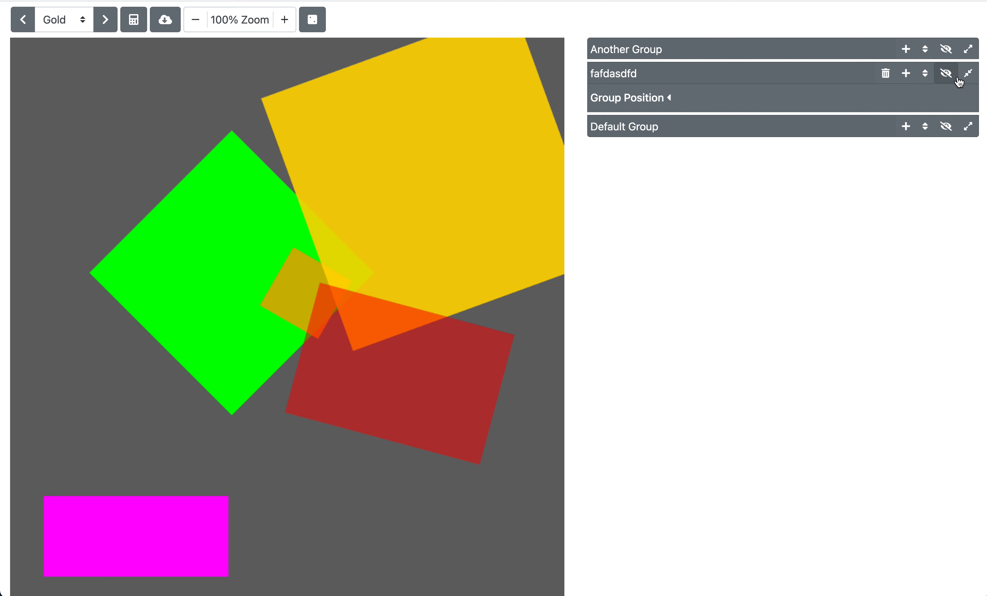
Step: Add a new Box layer to the fafdasdfd group
click(969, 74)
click(969, 74)
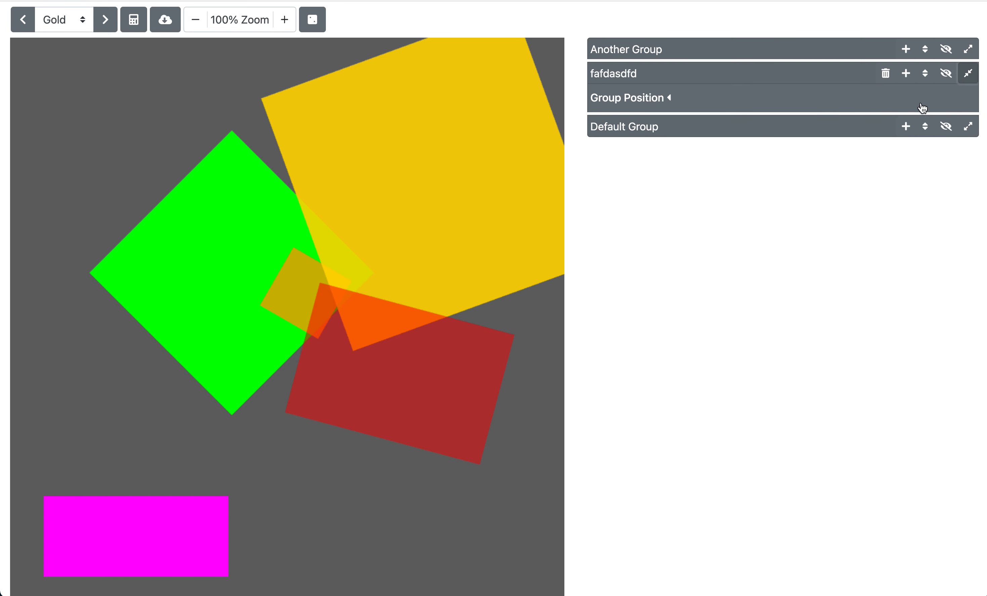
click(907, 73)
click(912, 103)
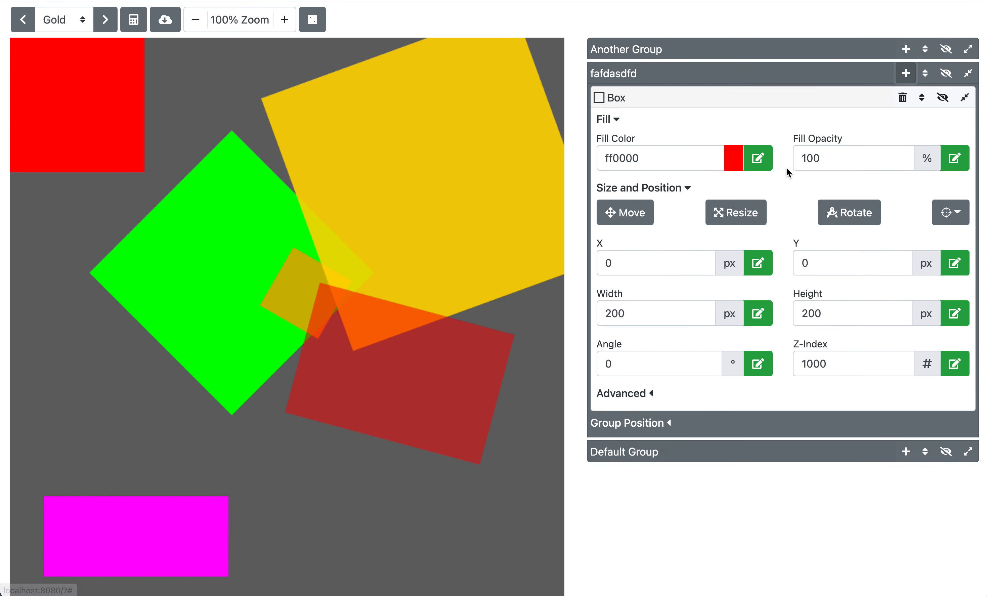
Step: Rename the new Box layer to Boxsddsffsad
click(617, 97)
text(sddsffsad)
click(737, 106)
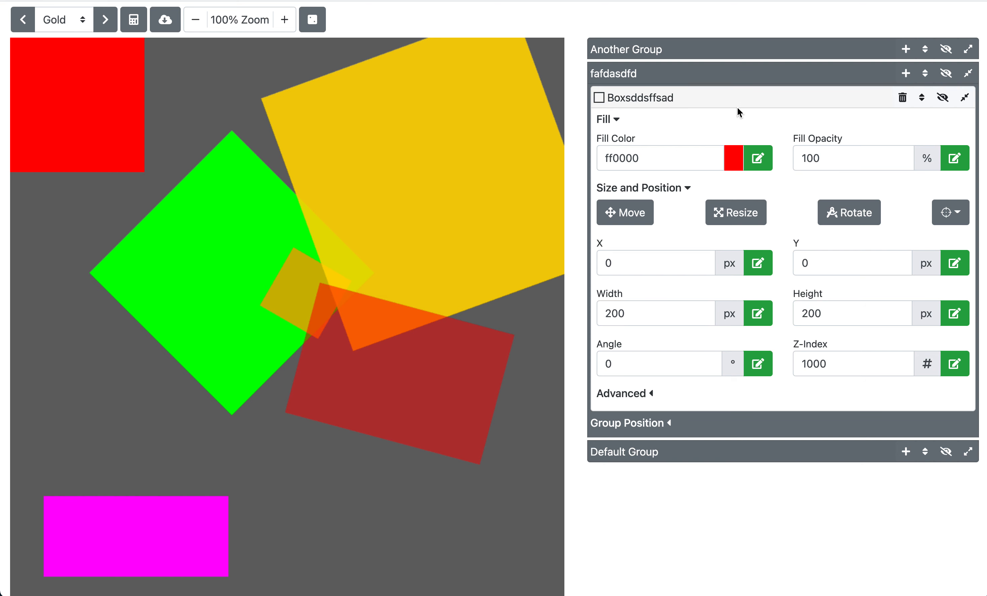
Step: Expand the group's Group Position settings and set its angle to 45°
click(659, 423)
double_click(654, 512)
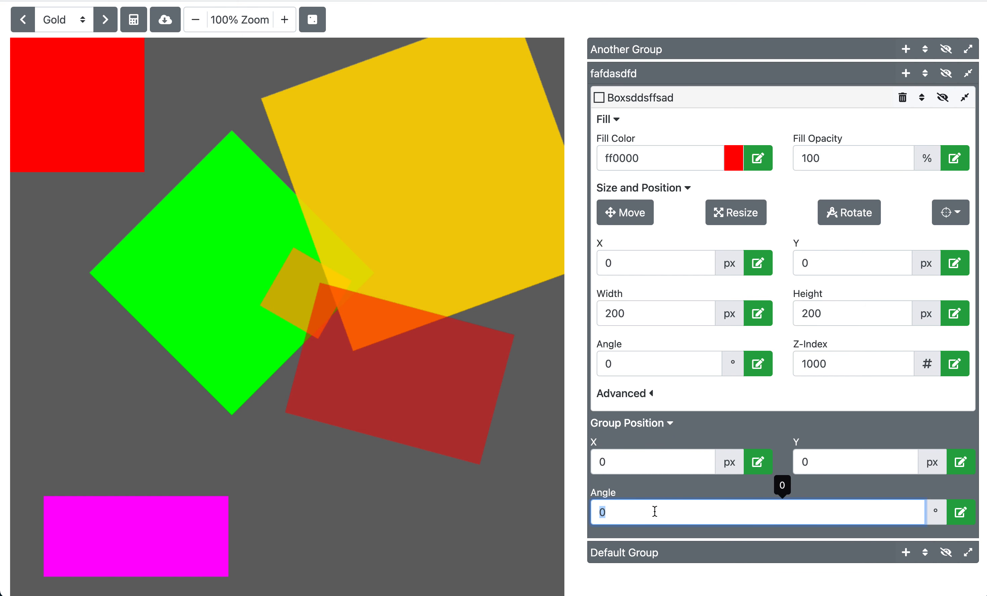
text(45)
key(Return)
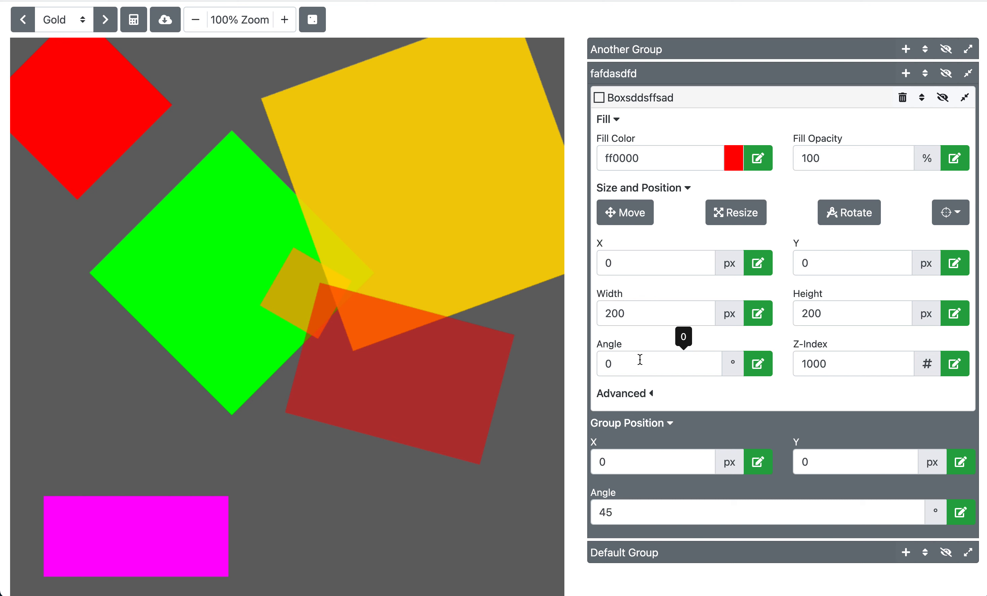
click(658, 429)
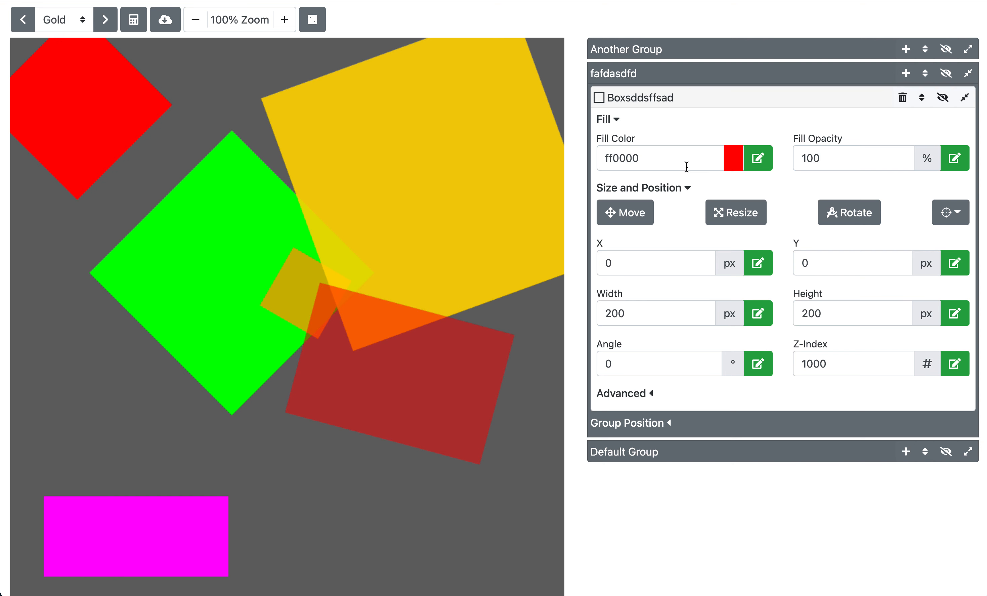
click(673, 161)
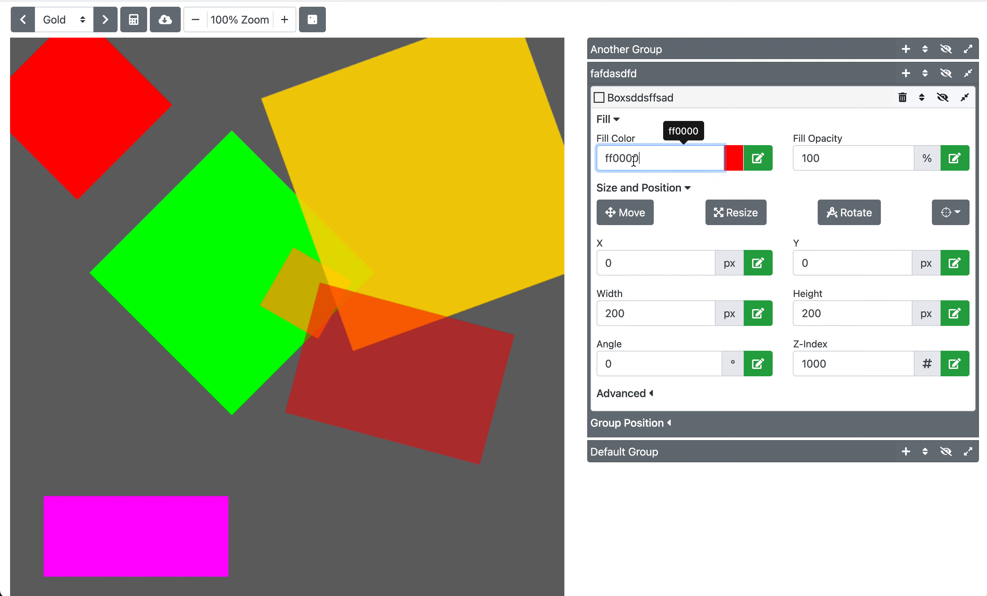
click(878, 158)
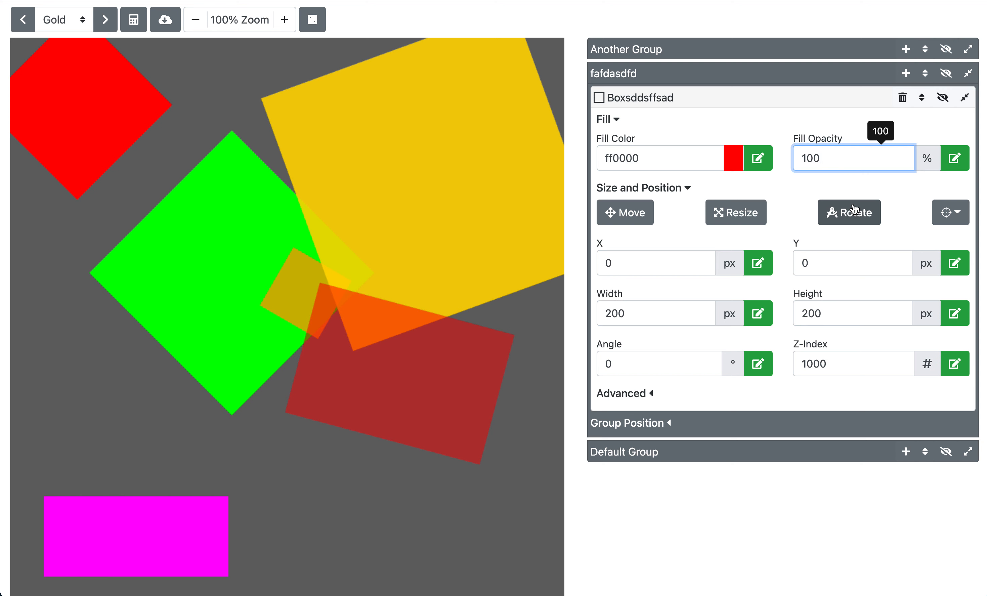
click(820, 186)
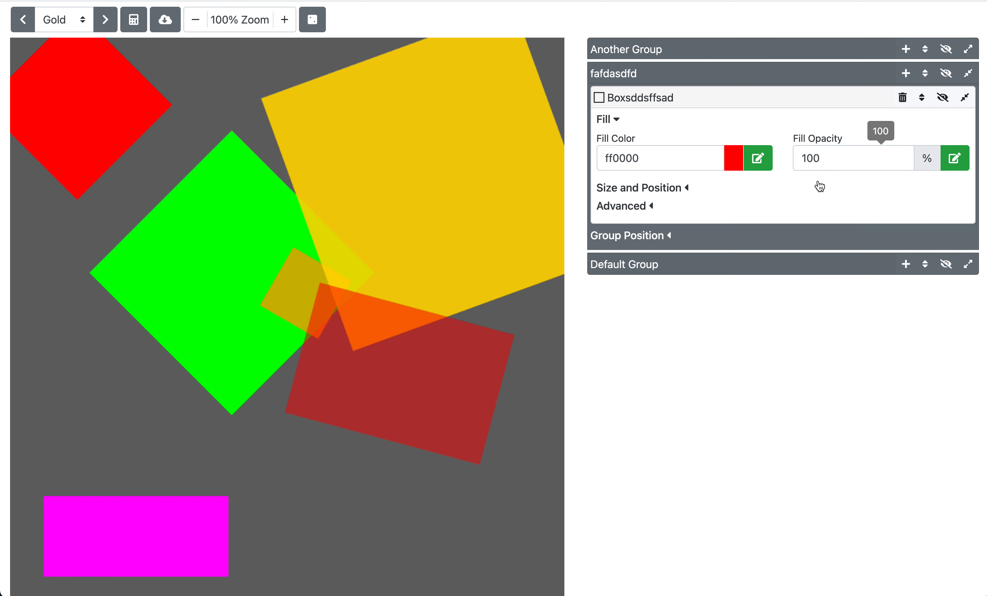
click(824, 168)
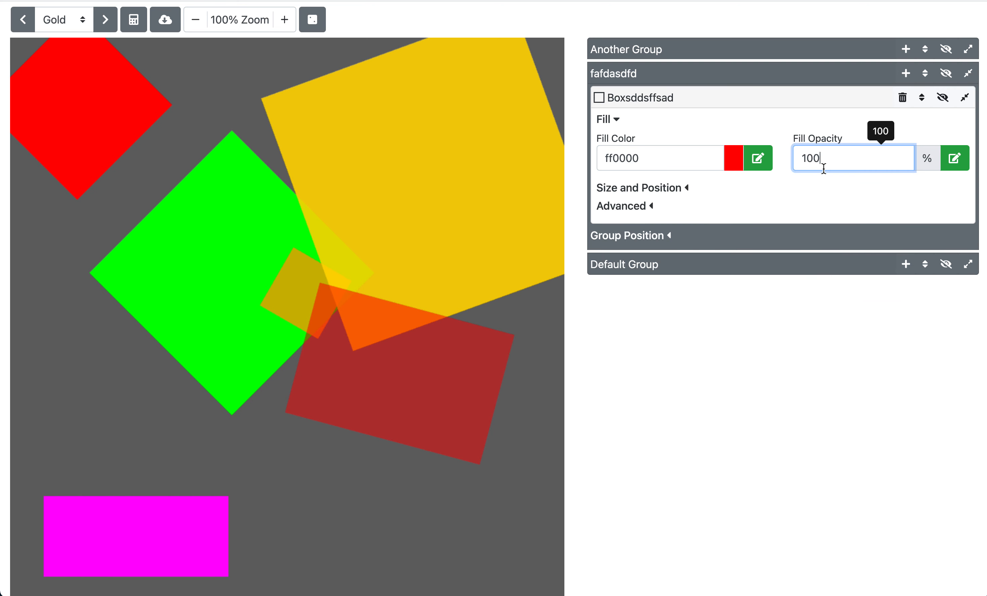
click(696, 158)
click(626, 141)
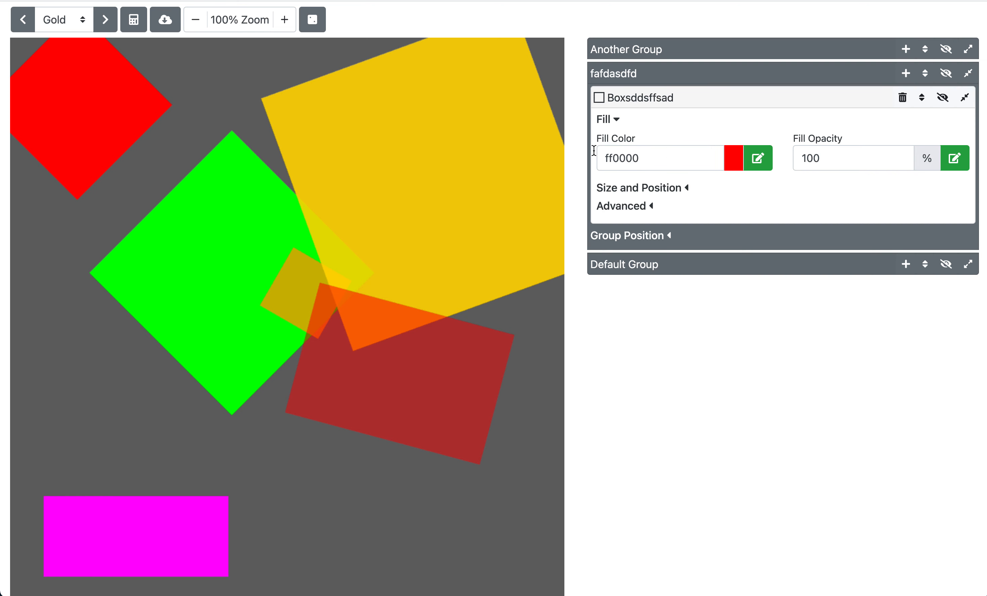
Step: Open the box layer's fill color editor and set the fill to {{ row.color }} using the row variable list
click(766, 163)
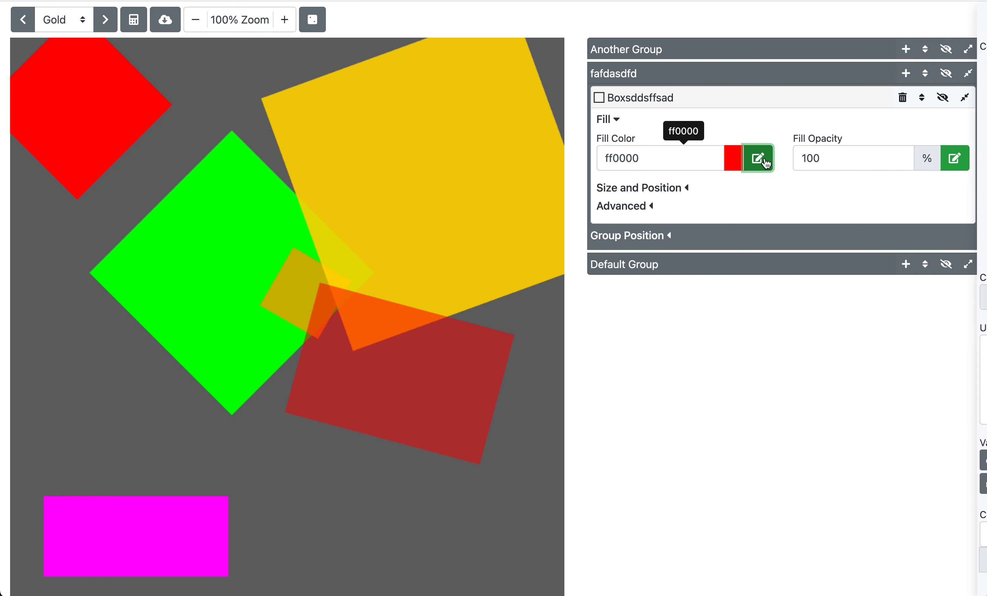
click(766, 162)
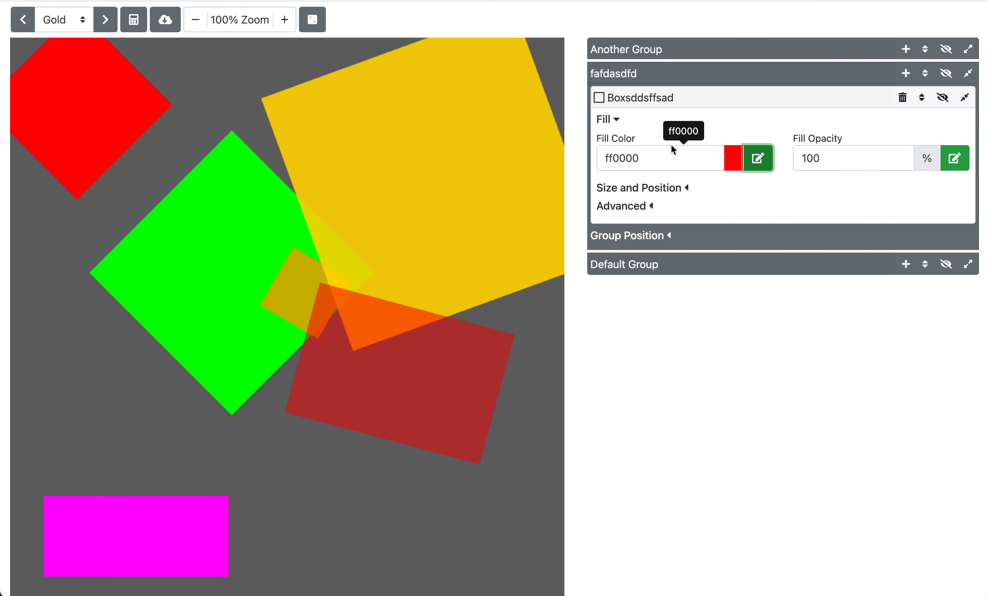
double_click(671, 158)
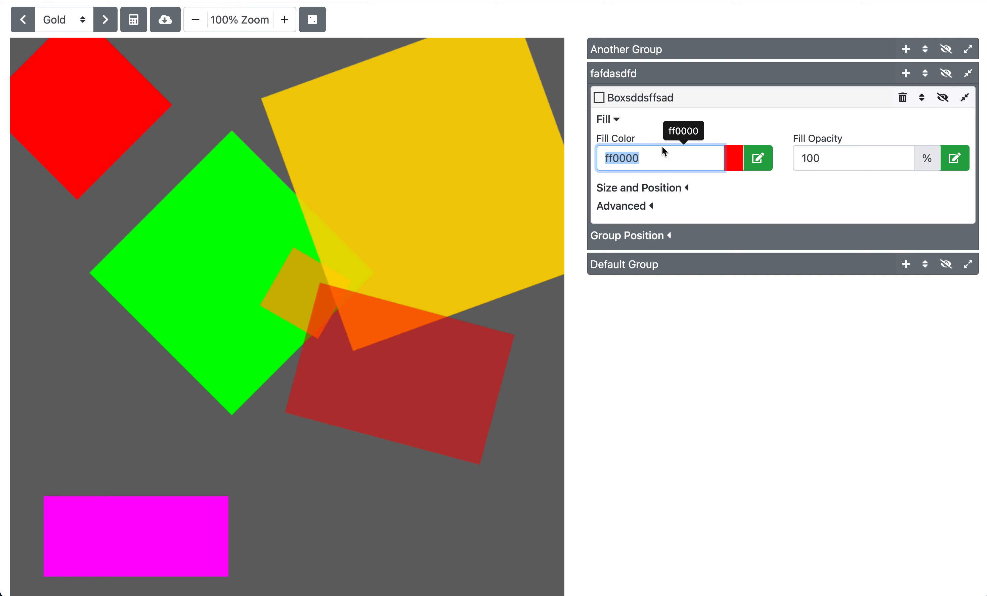
click(679, 162)
click(760, 161)
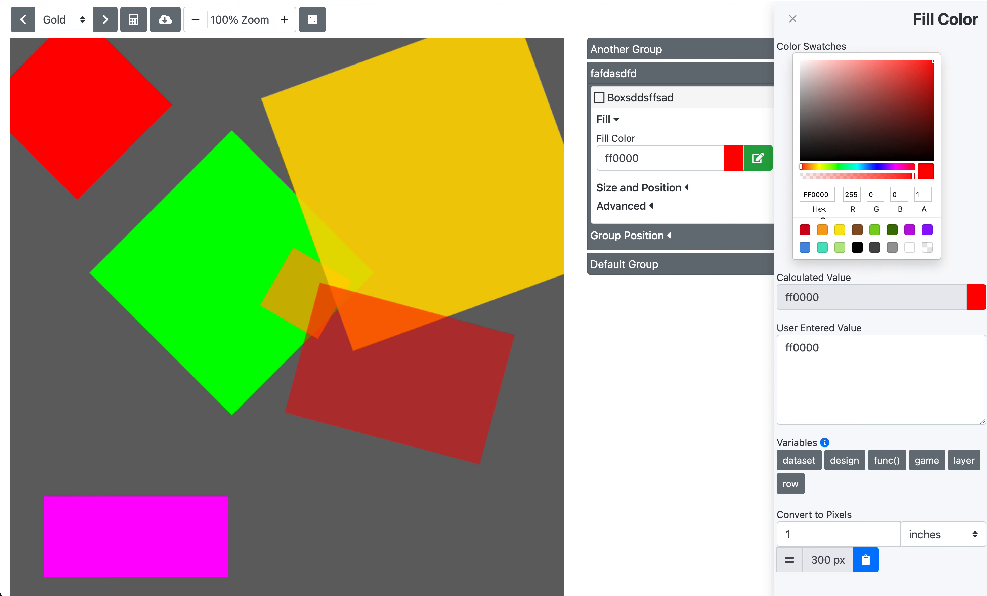
click(761, 161)
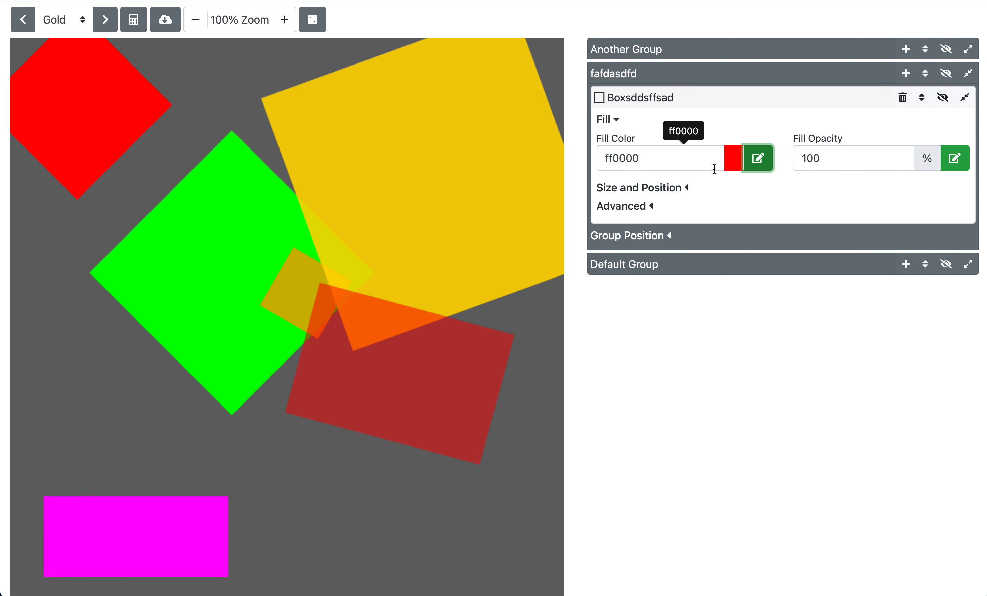
click(759, 169)
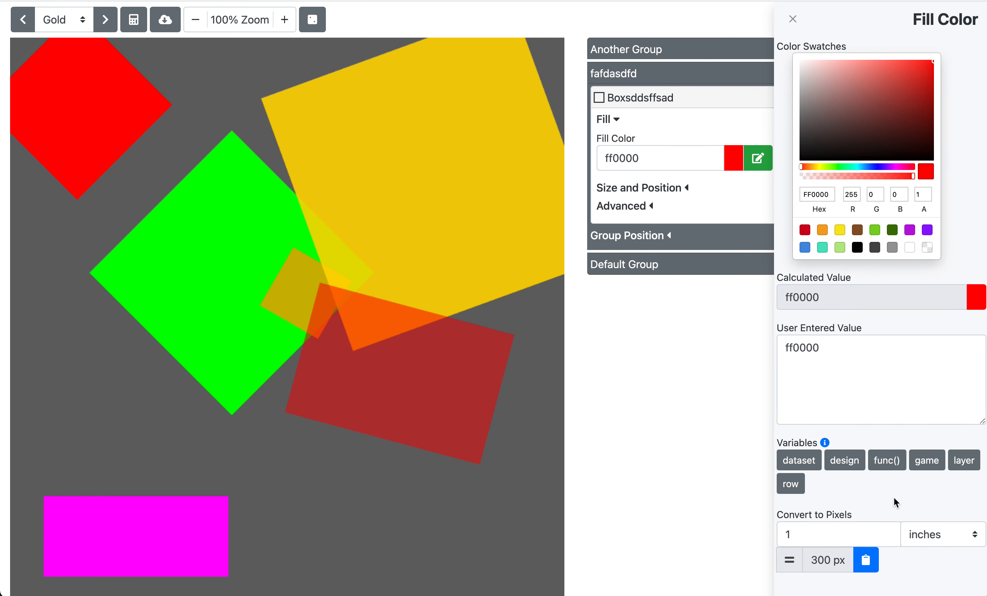
click(800, 487)
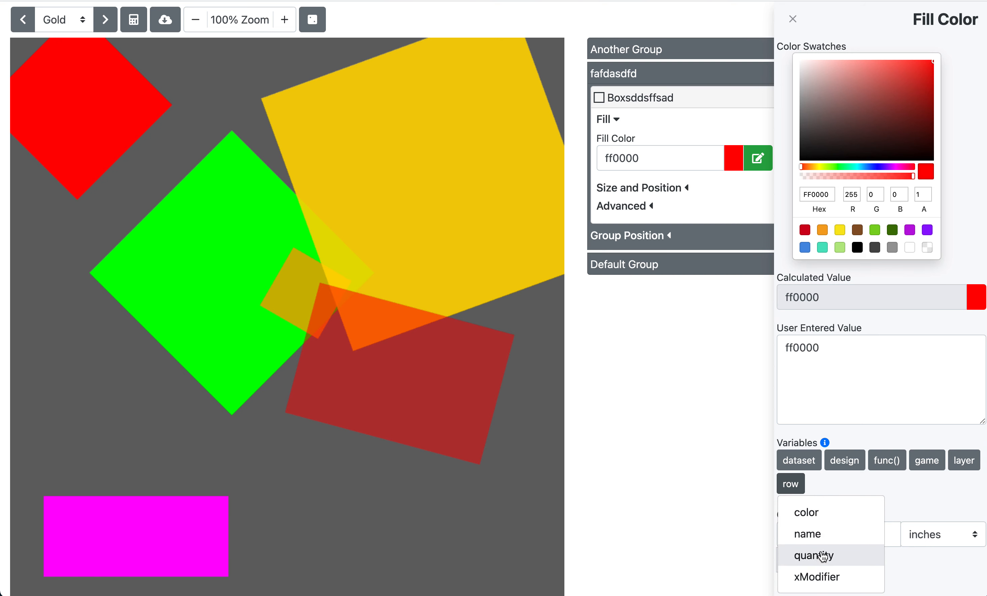
click(820, 520)
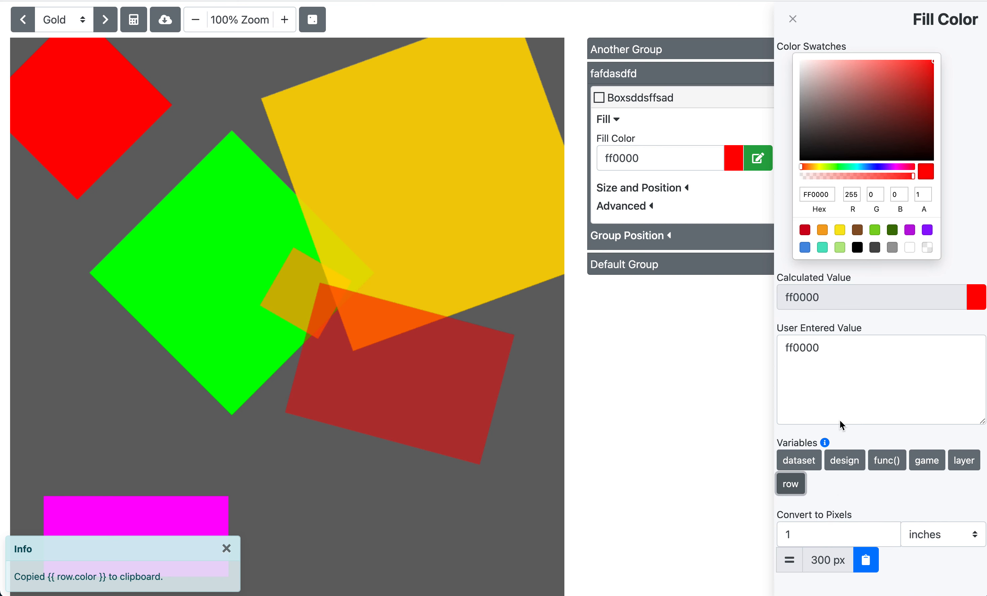
click(840, 376)
key(ctrl+a)
text({{ row.color }})
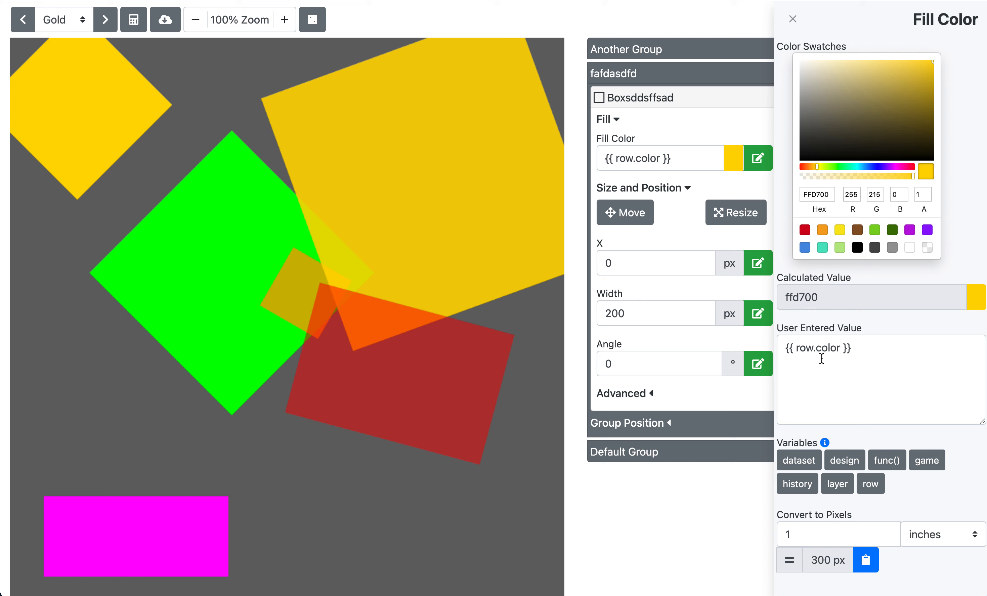
Step: Change the fill color expression to {{ r.color }} in the user entered value
drag(797, 348, 842, 346)
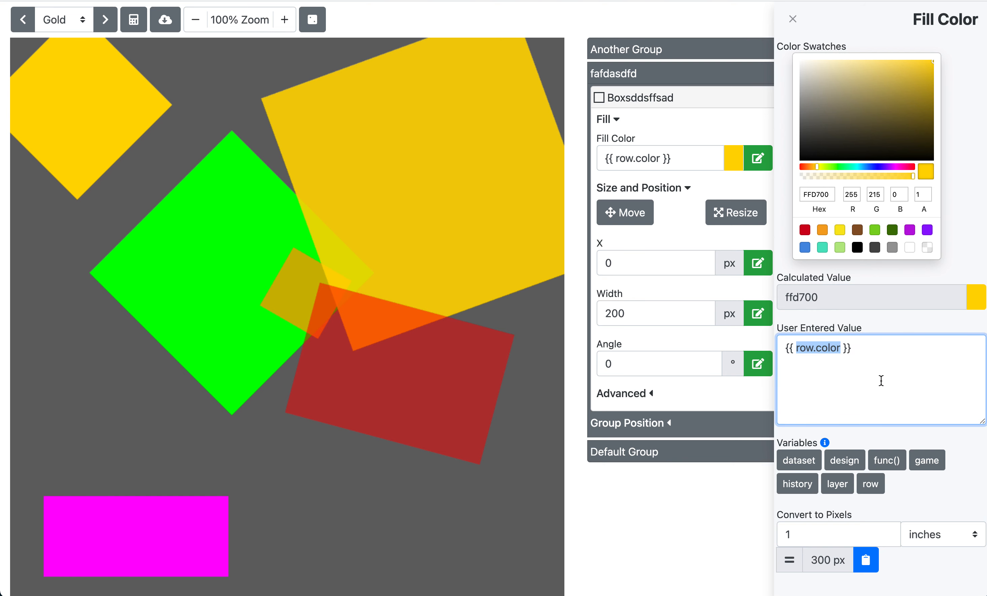
click(813, 349)
click(813, 356)
key(shift+Left)
key(shift+Left)
text(r)
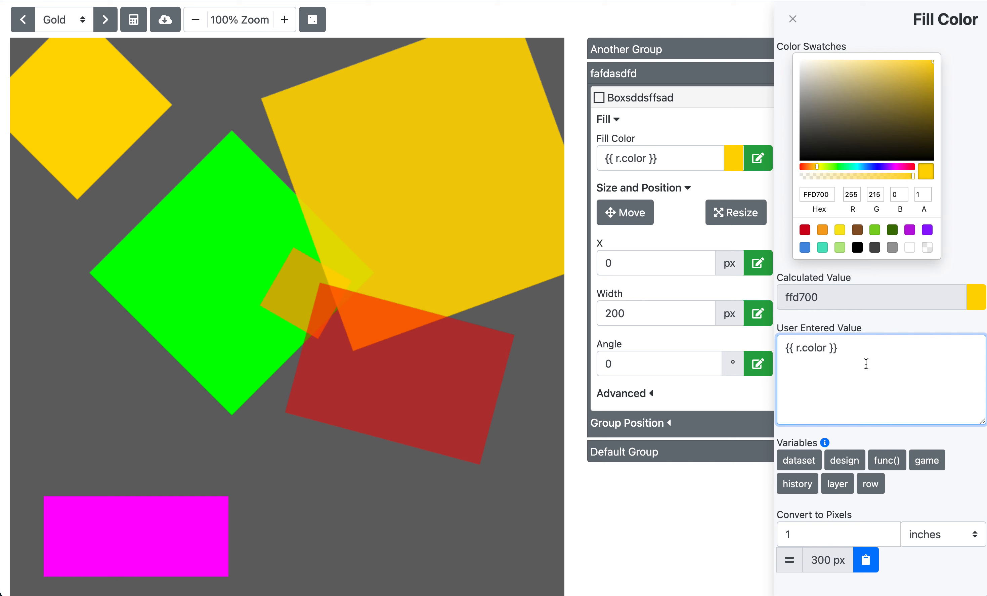
key(BackSpace)
text($)
key(BackSpace)
text(r)
click(874, 376)
Step: Restore the fill color expression to {{ row.color }} from the history variables
click(824, 462)
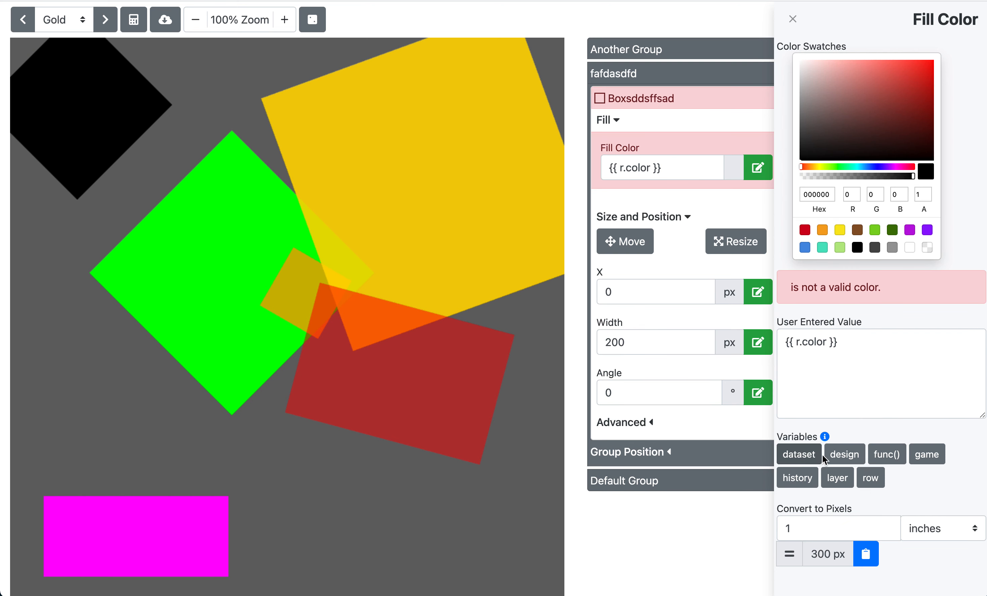
triple_click(825, 340)
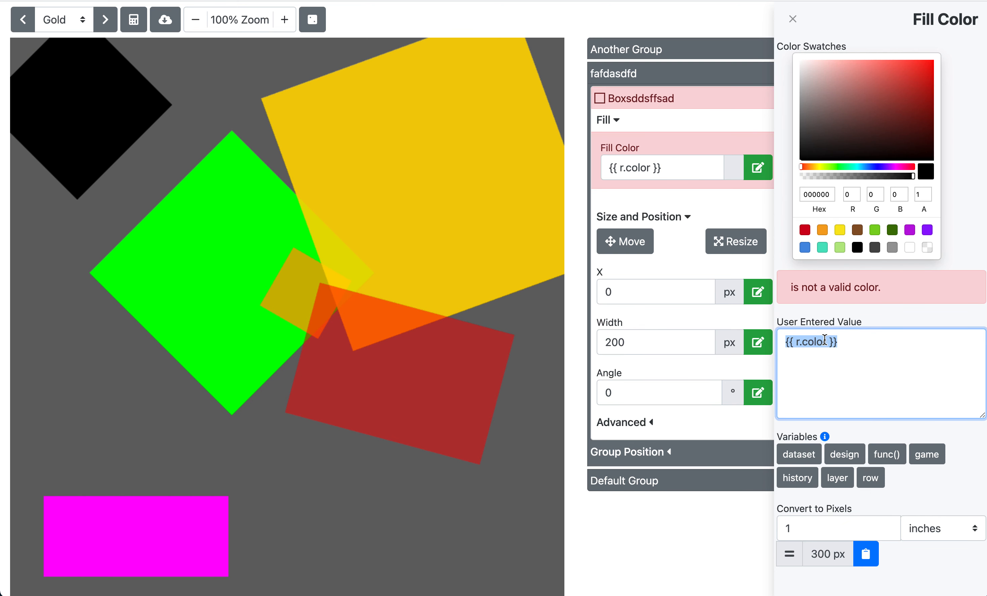
click(808, 479)
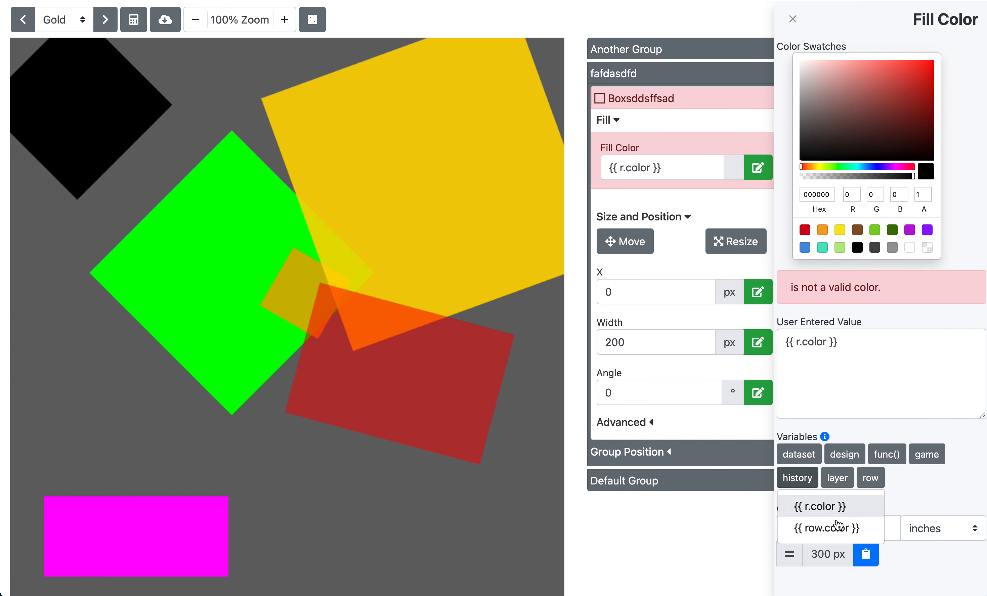
click(839, 528)
triple_click(828, 342)
text({{ row.color }})
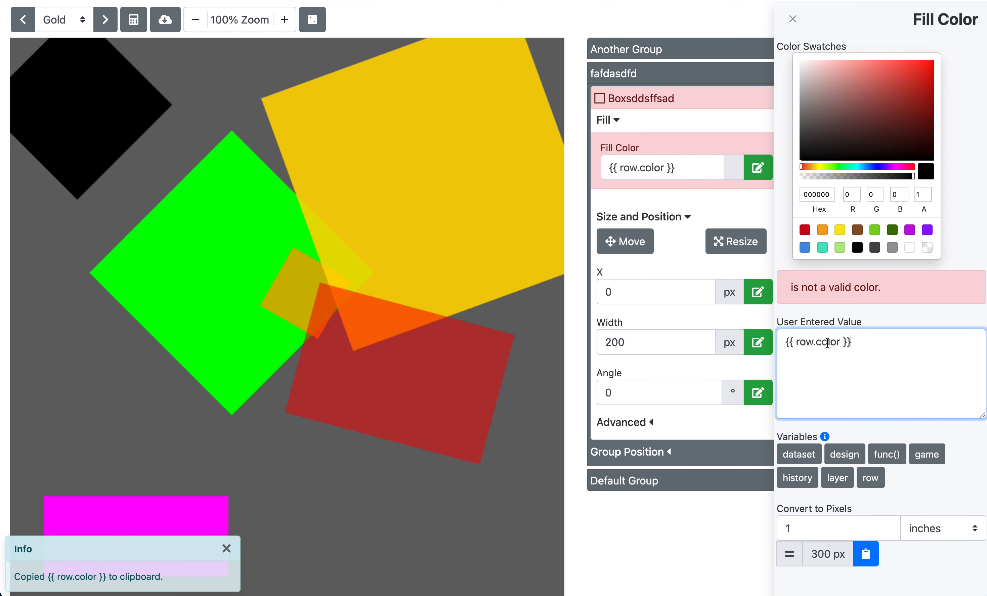
Step: Browse the dataset variables and the func() function list in the fill color editor
click(803, 465)
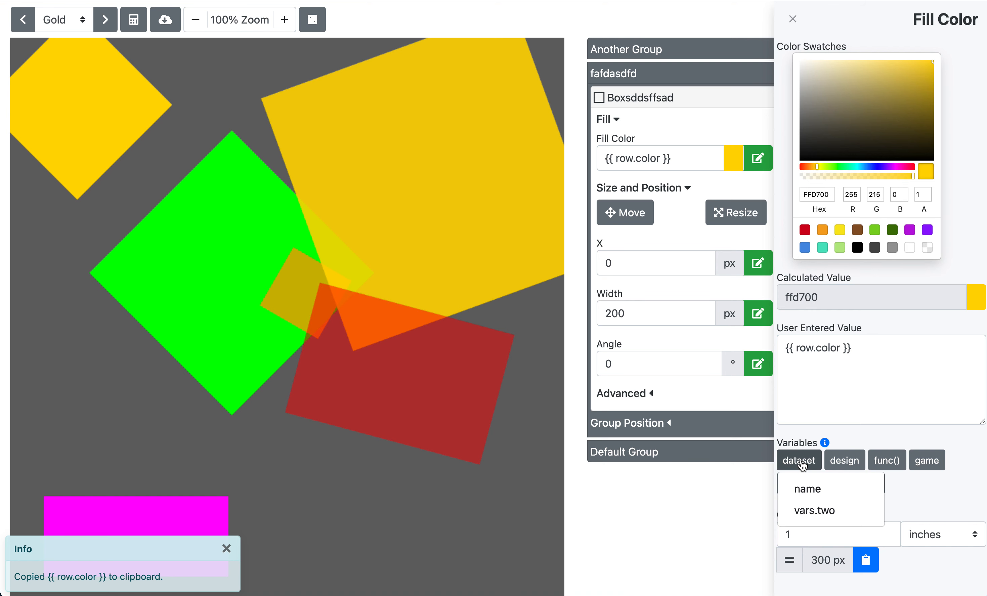
click(802, 465)
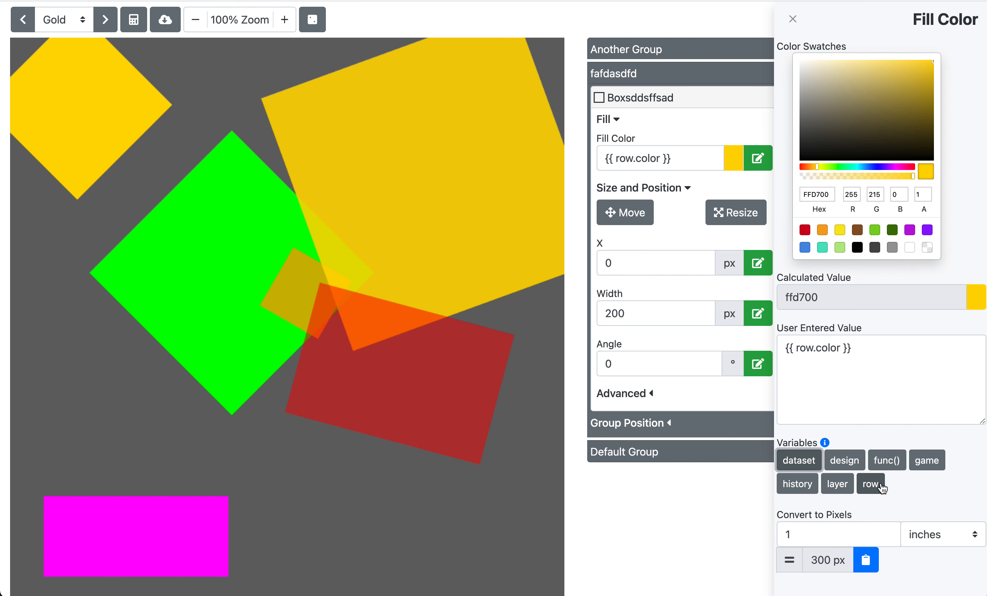
double_click(807, 348)
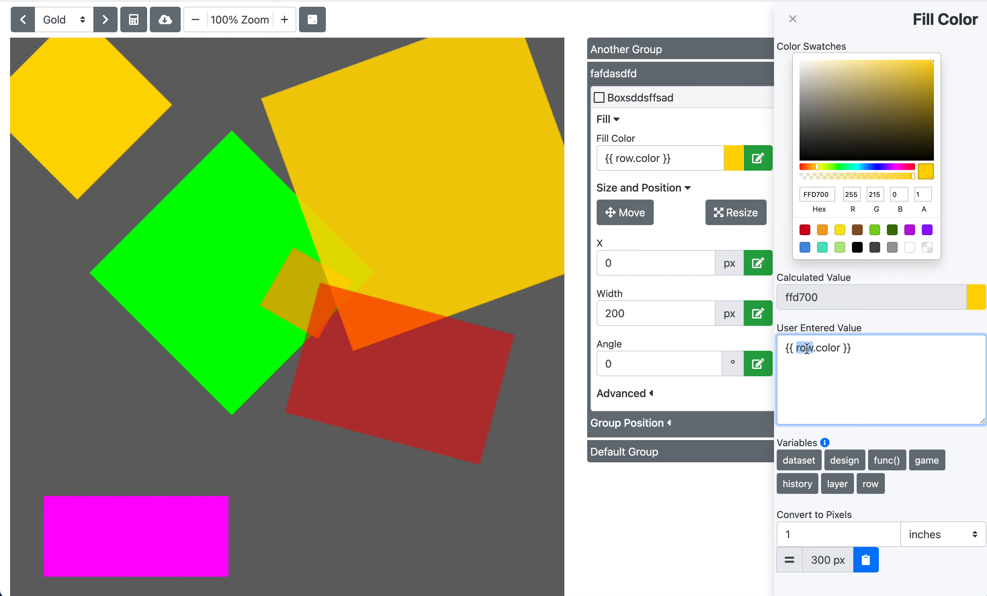
double_click(829, 347)
click(887, 461)
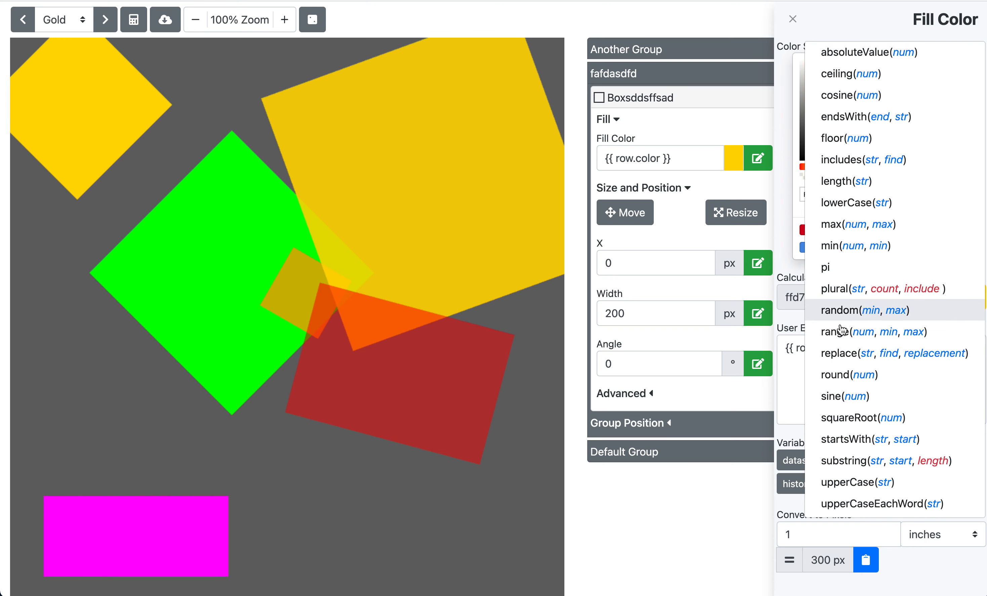
scroll(843, 313, down, 1)
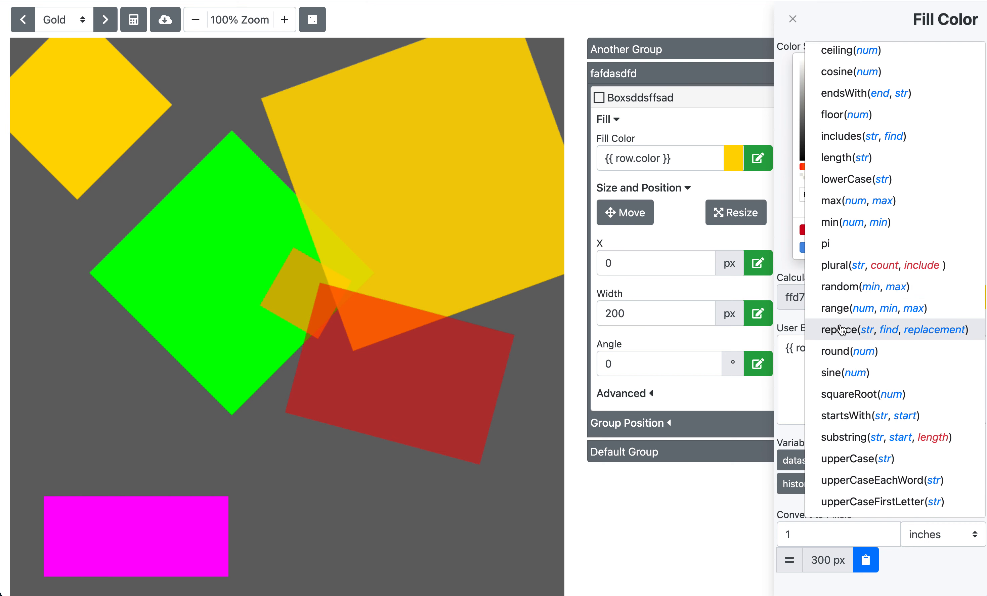
scroll(842, 330, up, 1)
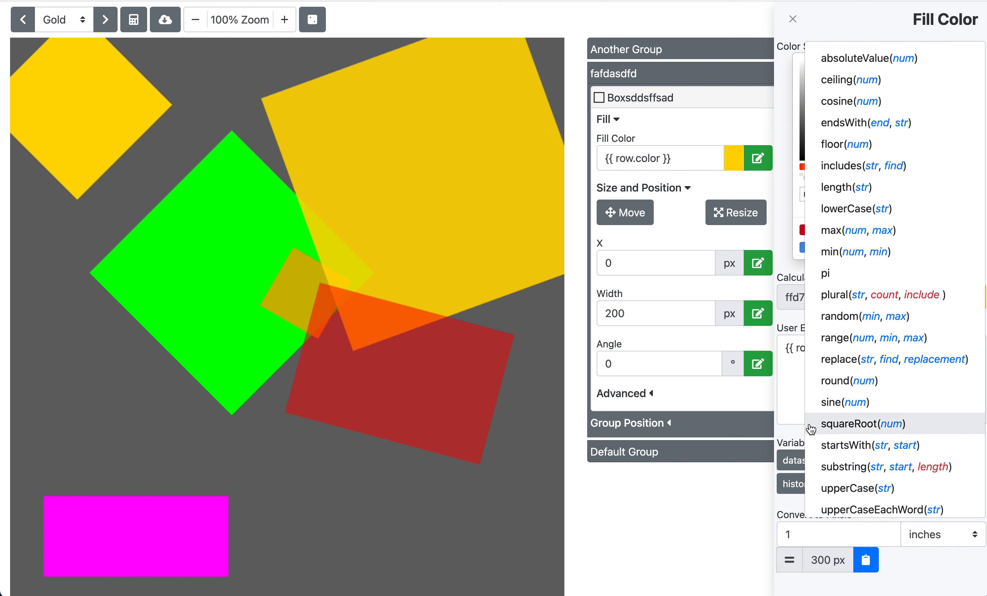
Step: Paste the row color variable over the fill color expression, edit row to r, and undo that edit
click(795, 388)
click(883, 496)
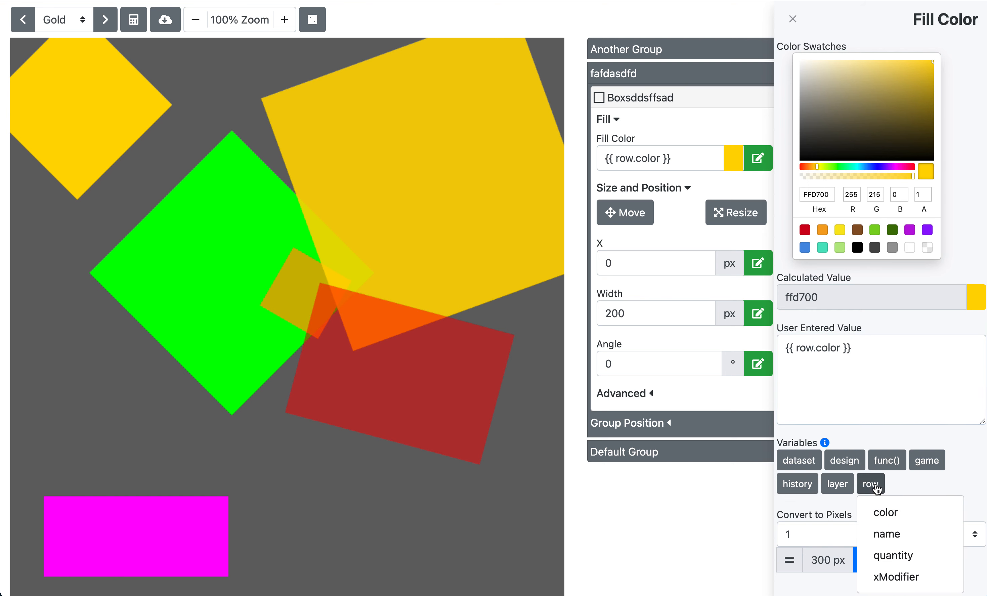
click(888, 512)
click(888, 379)
triple_click(888, 379)
key(super+v)
drag(816, 348, 796, 348)
text(r)
key(super+z)
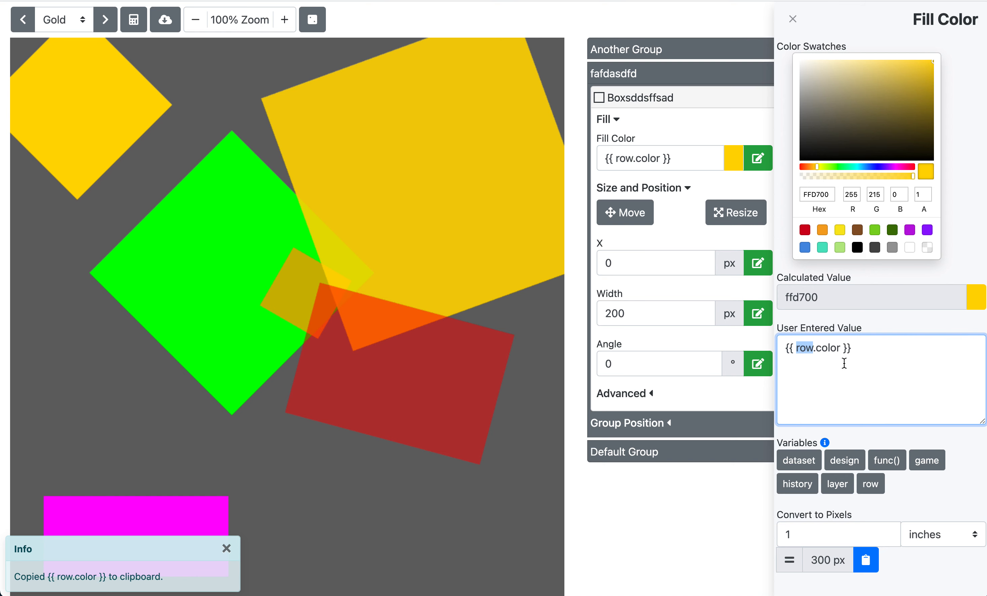
Step: Set the fill color expression to {{ squareRoot(2) }} using the func() function list and apply it
click(841, 388)
click(886, 460)
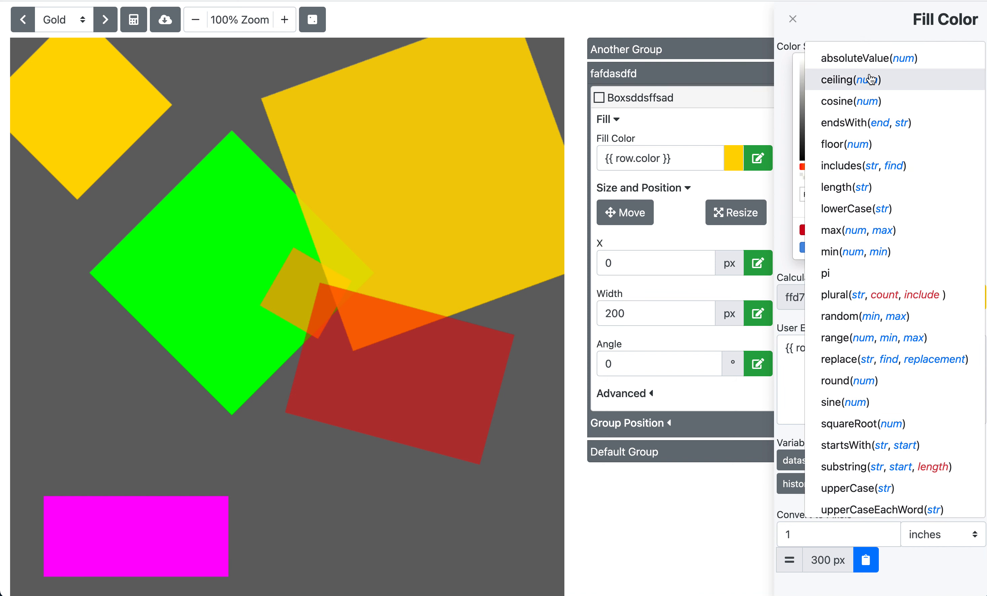
click(881, 425)
click(884, 373)
key(ctrl+a)
key(ctrl+v)
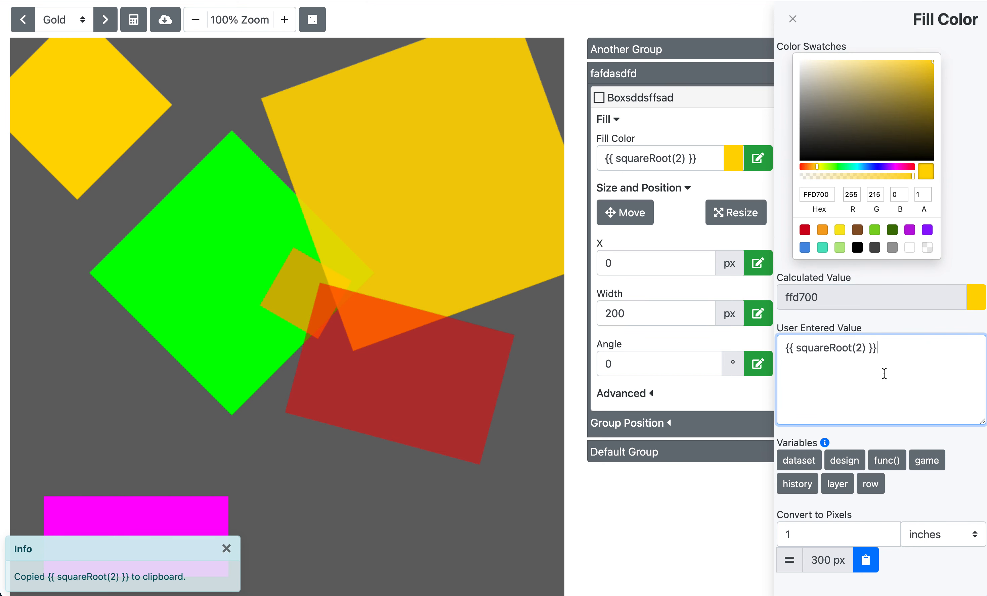
click(886, 327)
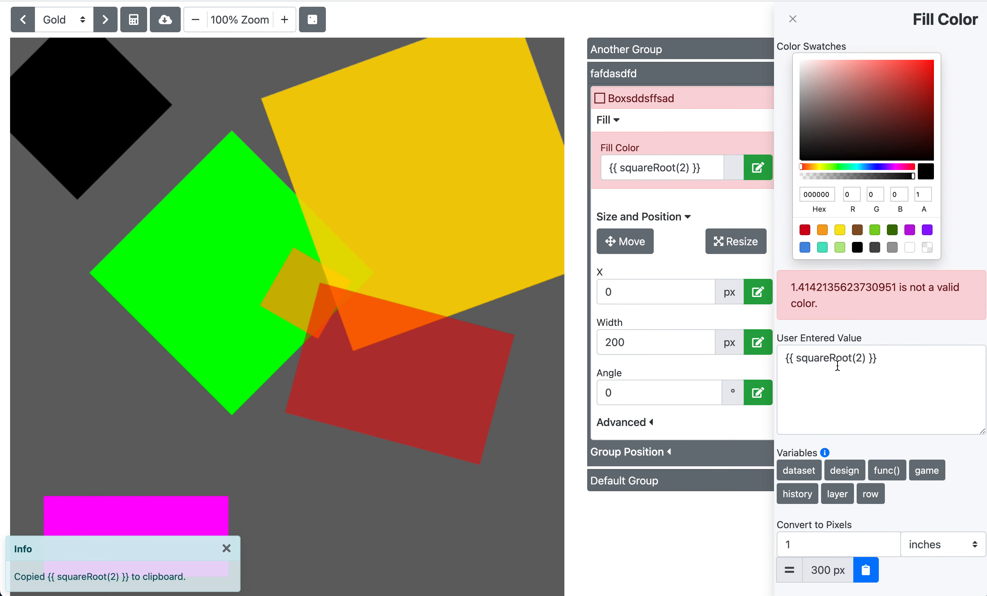
Step: Rename the function to sqrt so the expression reads {{ sqrt(2) }}, then close the fill color editor
click(825, 360)
text(sqr)
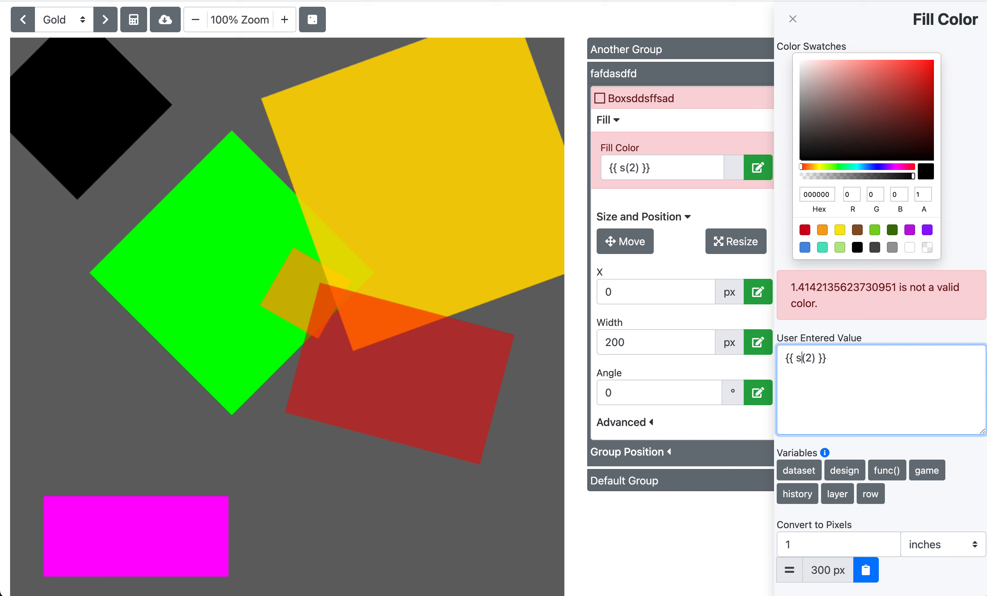
text(t)
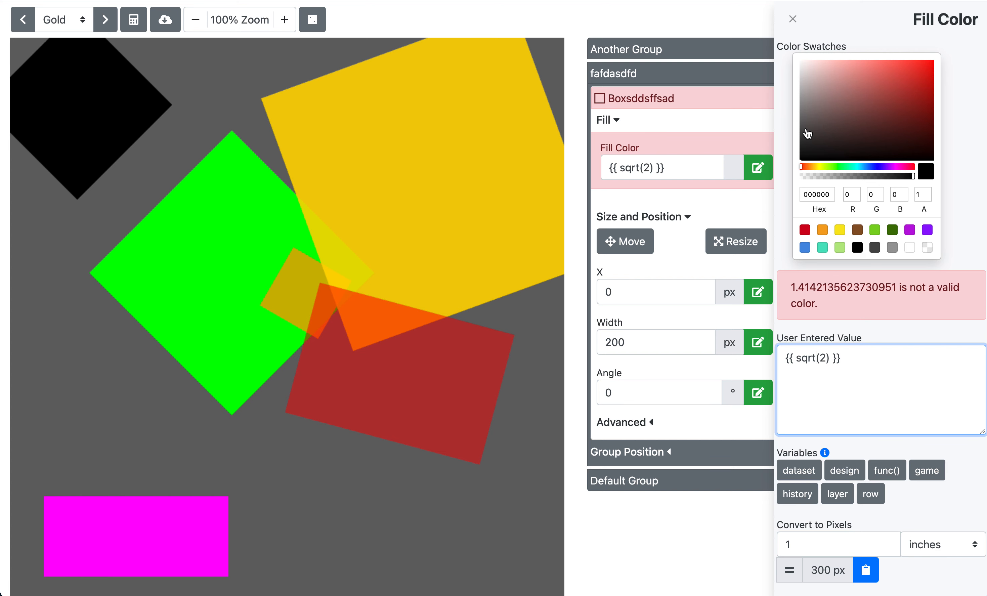
click(793, 18)
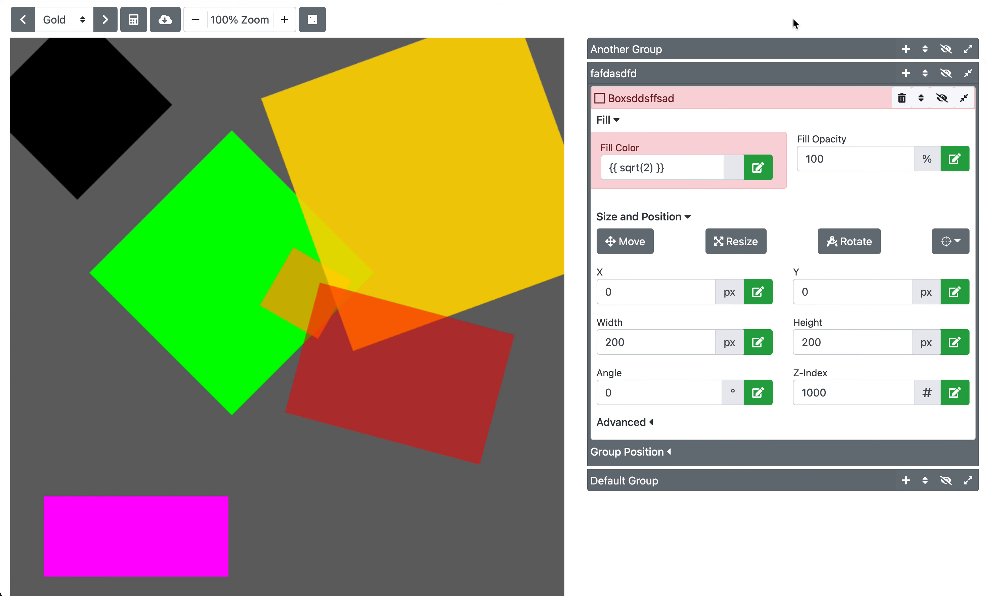